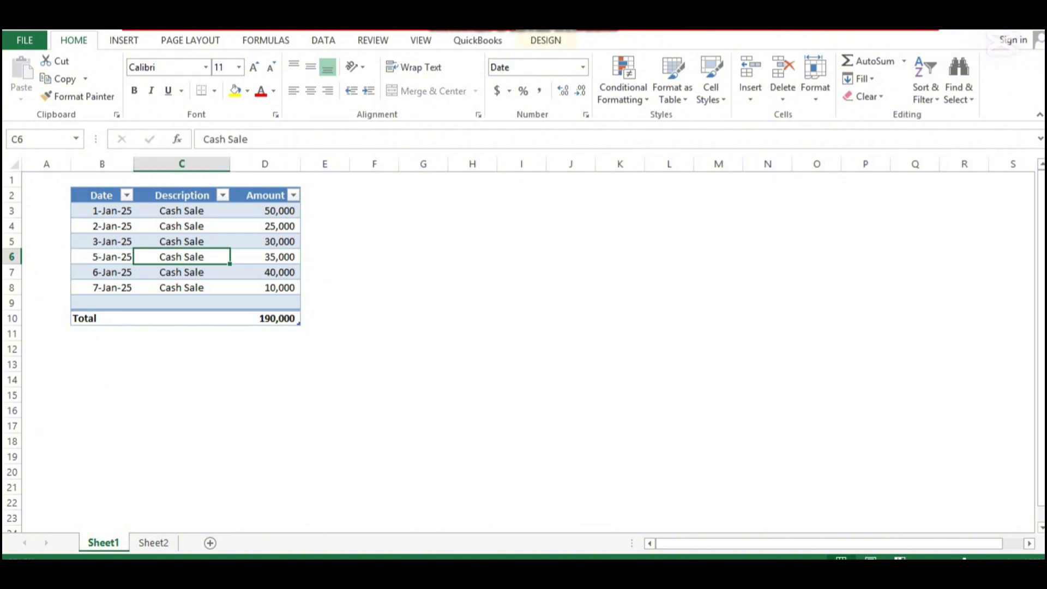
# - Examine the finished cash sales table on Sheet1, including its rows, empty last row and Total row
pyautogui.press('Right')
pyautogui.press('Right')
pyautogui.press('Right')
pyautogui.press('Down')
pyautogui.press('Left')
pyautogui.press('Left')
pyautogui.press('Left')
pyautogui.press('Down')
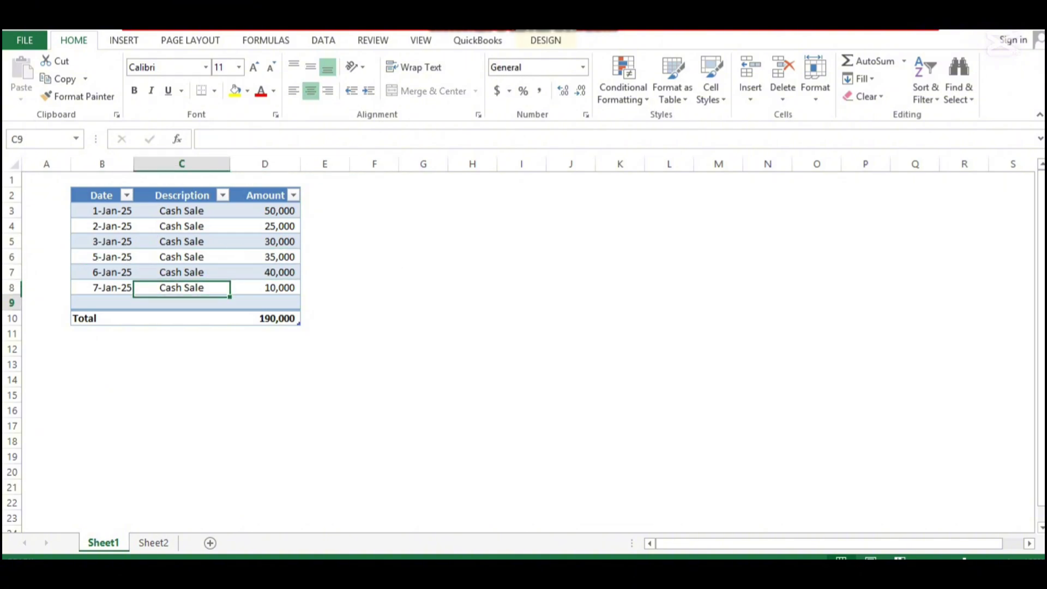
pyautogui.press('Down')
pyautogui.press('Down')
pyautogui.press('Left')
pyautogui.press('Left')
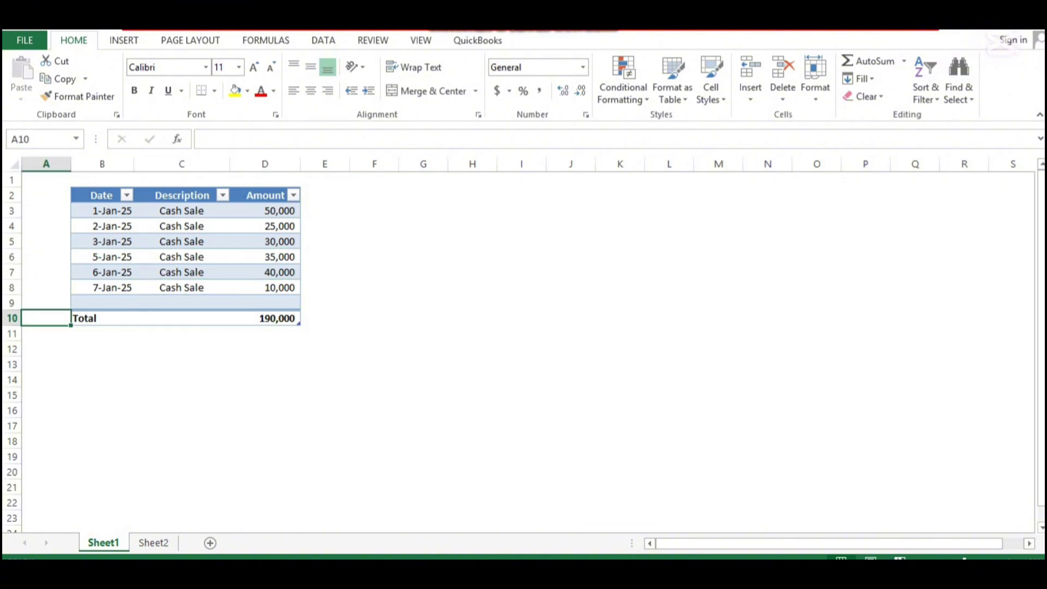
pyautogui.press('Up')
pyautogui.press('Up')
pyautogui.press('Up')
pyautogui.press('Up')
pyautogui.press('Up')
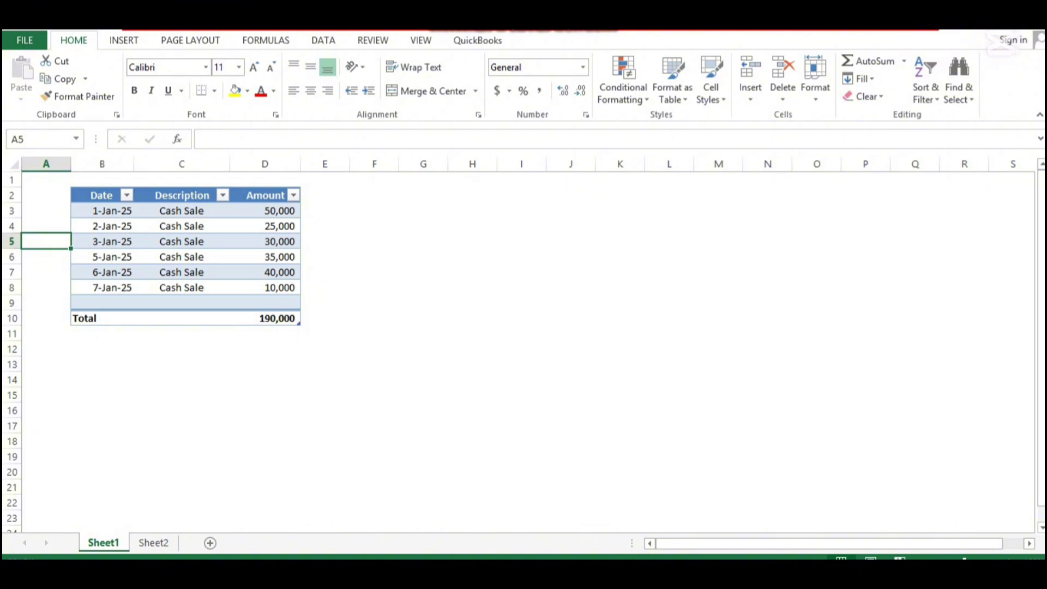
pyautogui.press('Down')
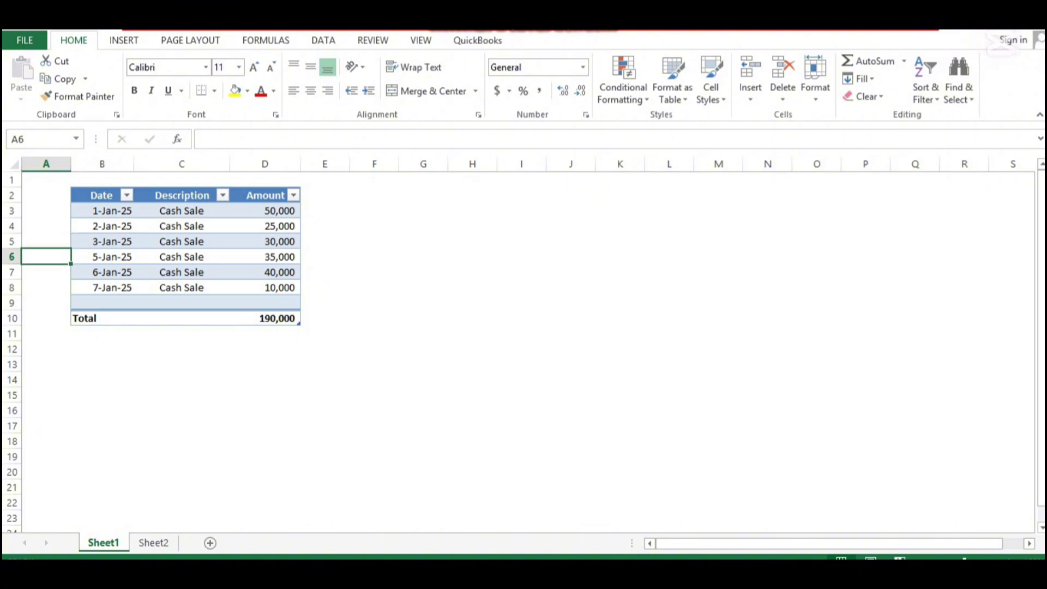
# - On Sheet2, enter the headers Date, Description and Amount in cells B2 to D2
pyautogui.hotkey('ctrl', 'pagedown')
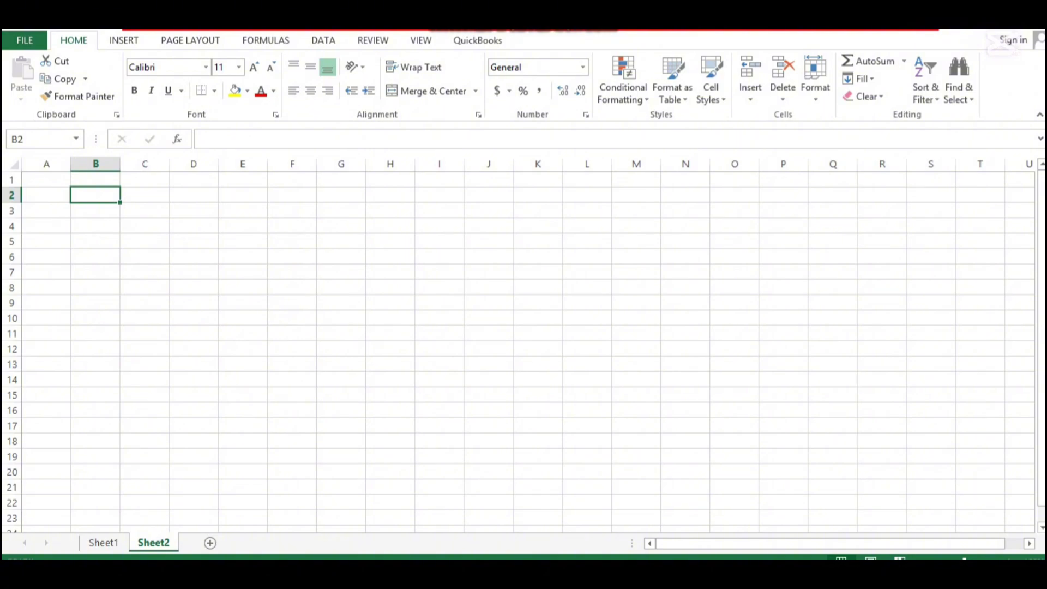
pyautogui.write('Date')
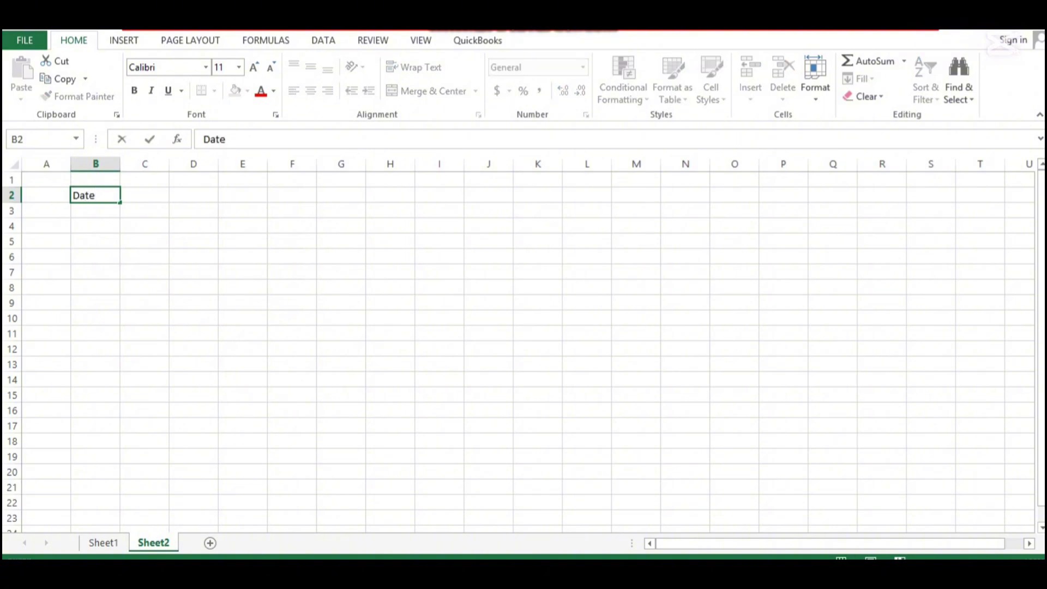
pyautogui.press('Tab')
pyautogui.write('Desc')
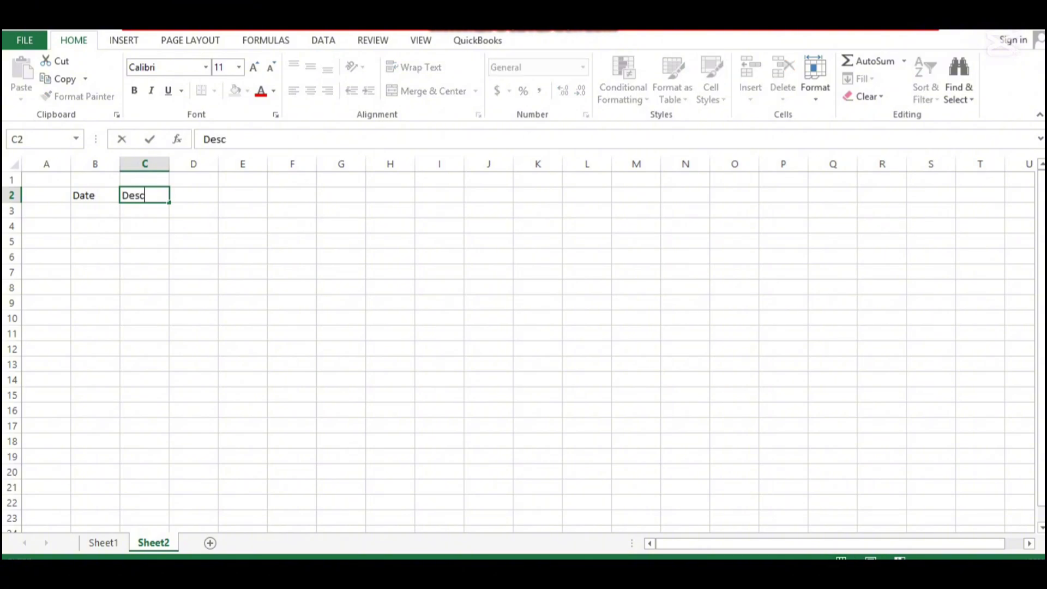
pyautogui.write('ription')
pyautogui.press('Tab')
pyautogui.press('Tab')
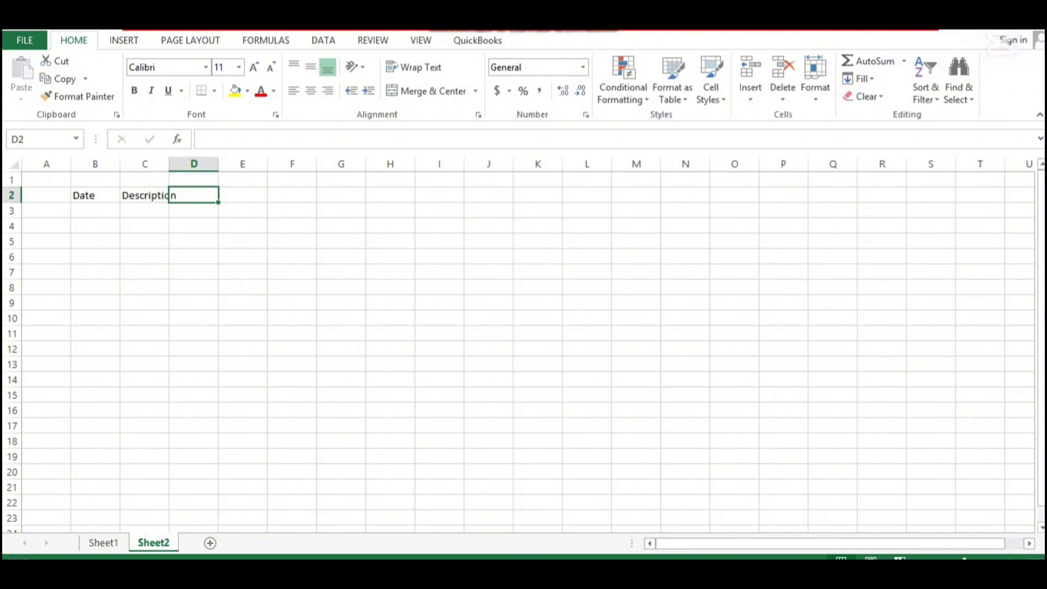
pyautogui.write('Amount')
pyautogui.press('Return')
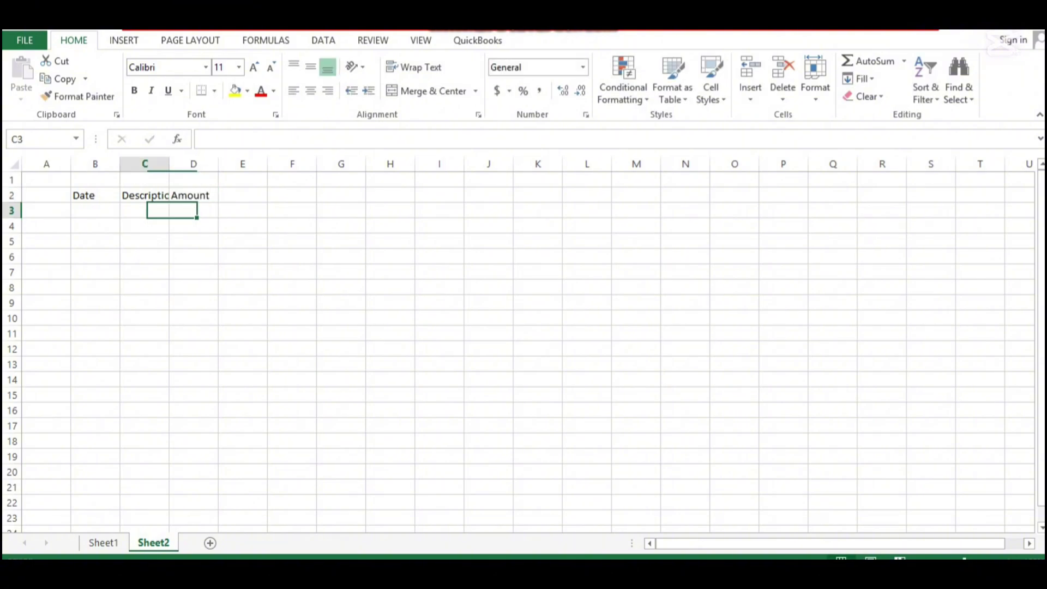
# - Center the headers in B2:D2 and make them bold
pyautogui.press('Up')
pyautogui.press('Up')
pyautogui.press('Left')
pyautogui.press('Left')
pyautogui.press('Down')
pyautogui.press('Right')
pyautogui.hotkey('shift', 'Right')
pyautogui.hotkey('shift', 'Right')
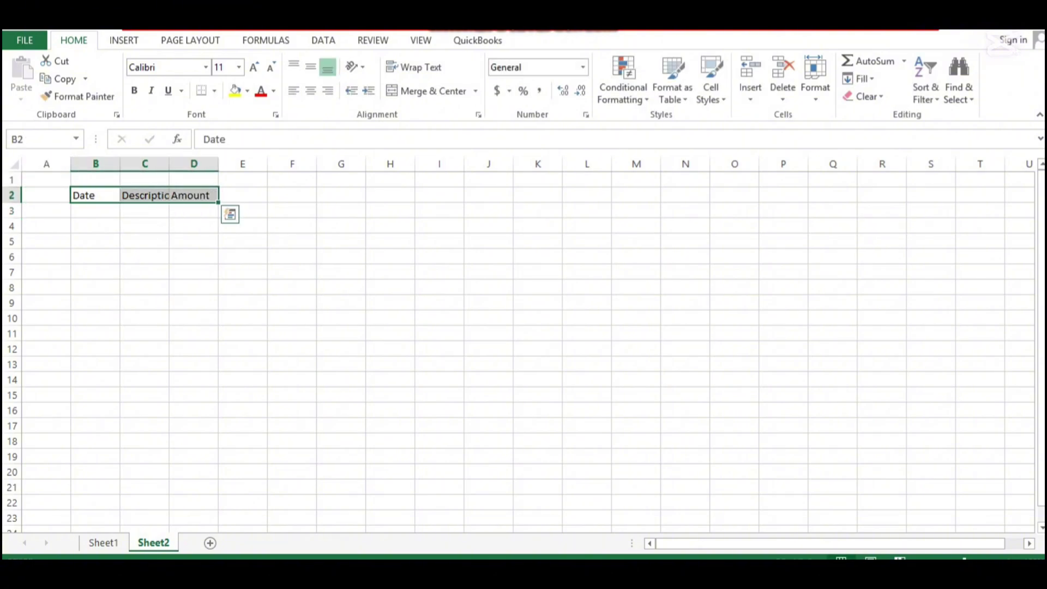
pyautogui.click(310, 91)
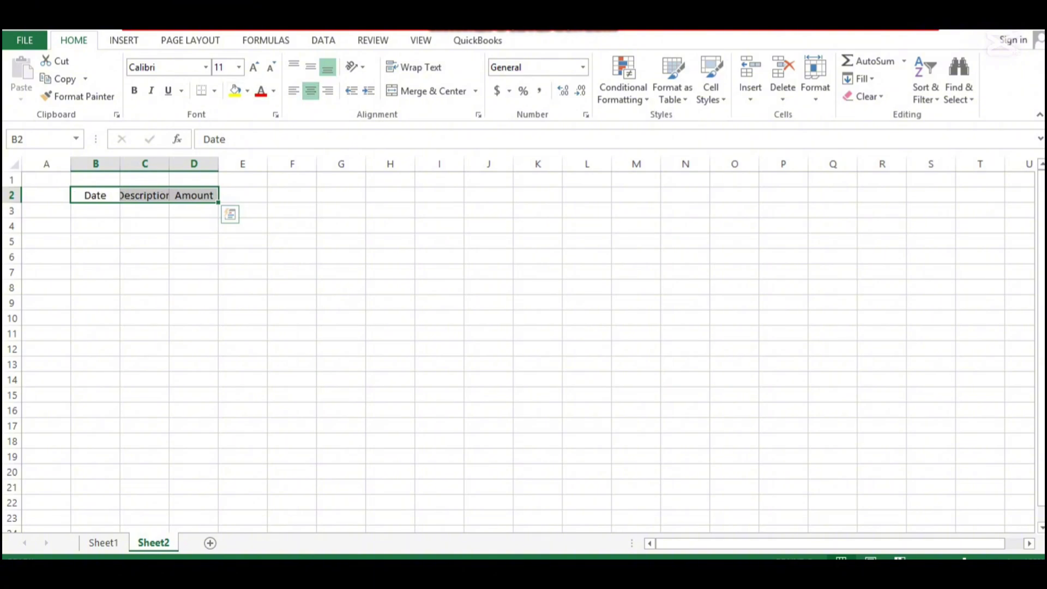
pyautogui.click(134, 91)
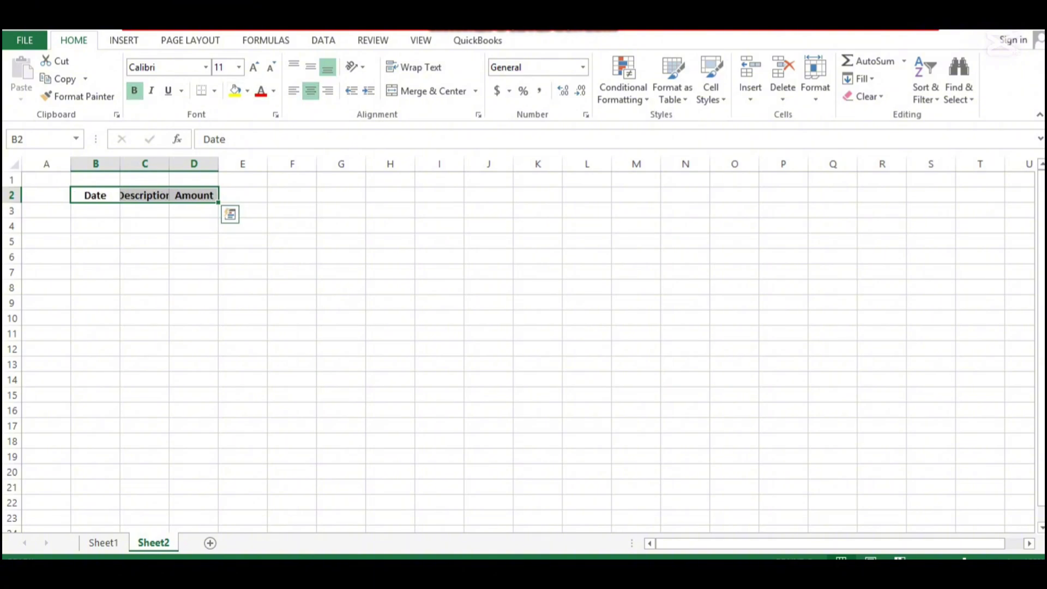
# - Widen columns C and D so the Description and Amount headers fit with room to spare
pyautogui.moveTo(169, 164); pyautogui.dragTo(301, 164)
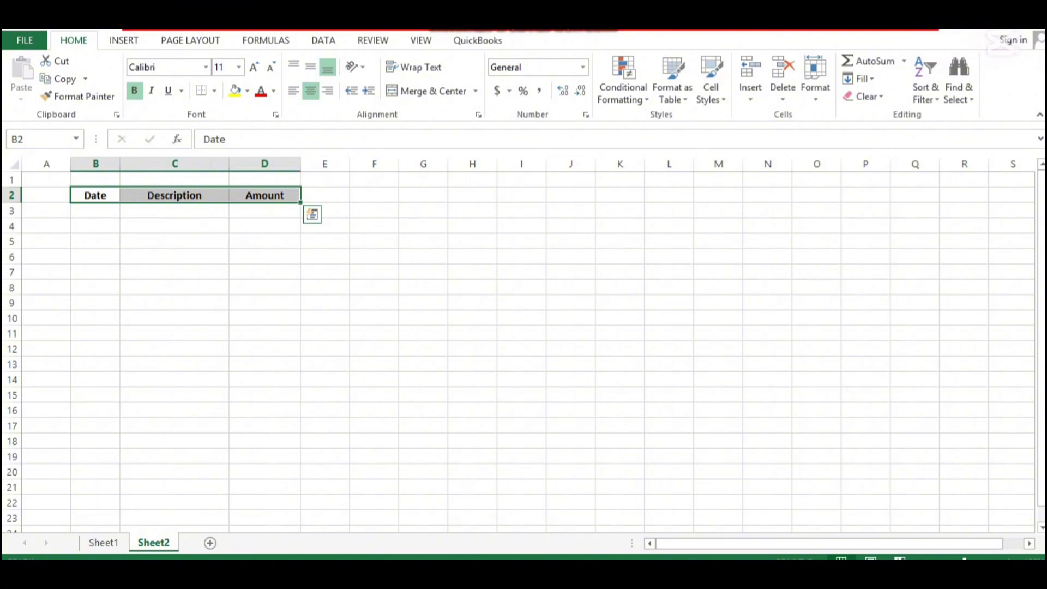
pyautogui.click(95, 210)
pyautogui.click(95, 195)
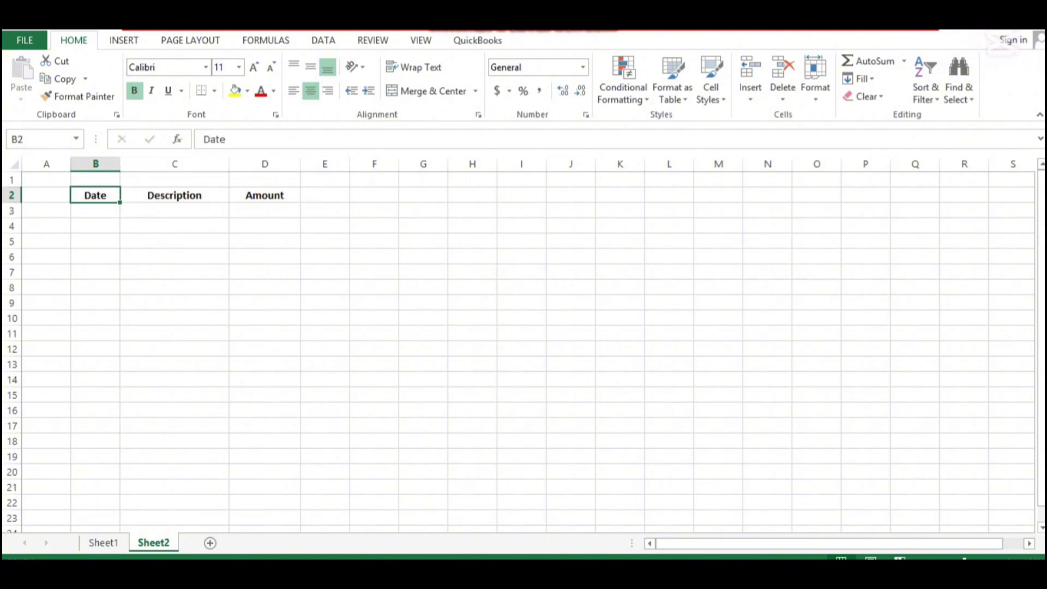
# - Convert the header range B2:D2 into a table, with the option that the table has headers
pyautogui.moveTo(96, 195); pyautogui.dragTo(264, 195)
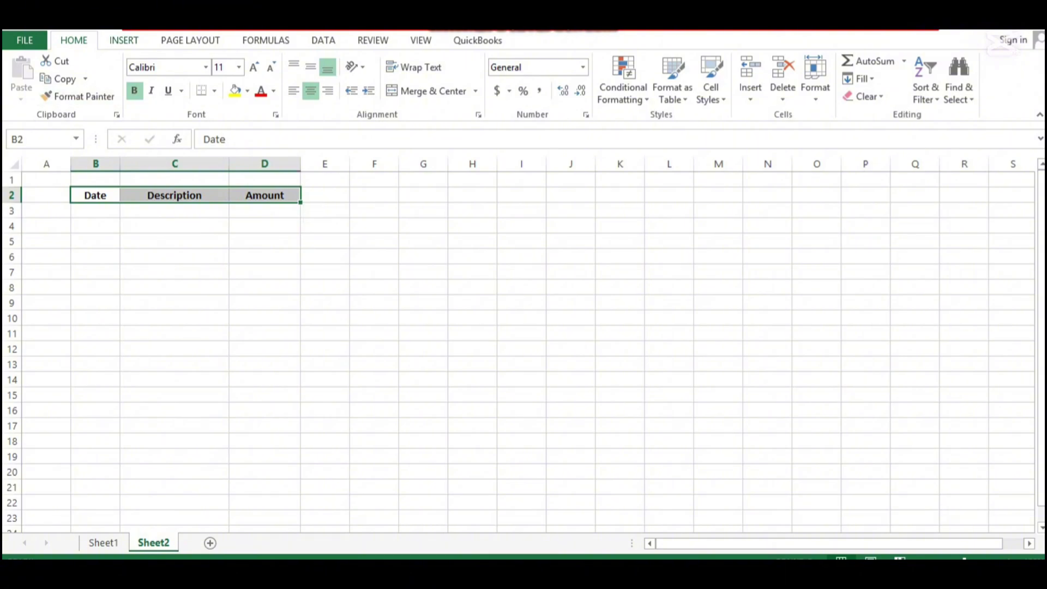
pyautogui.click(123, 40)
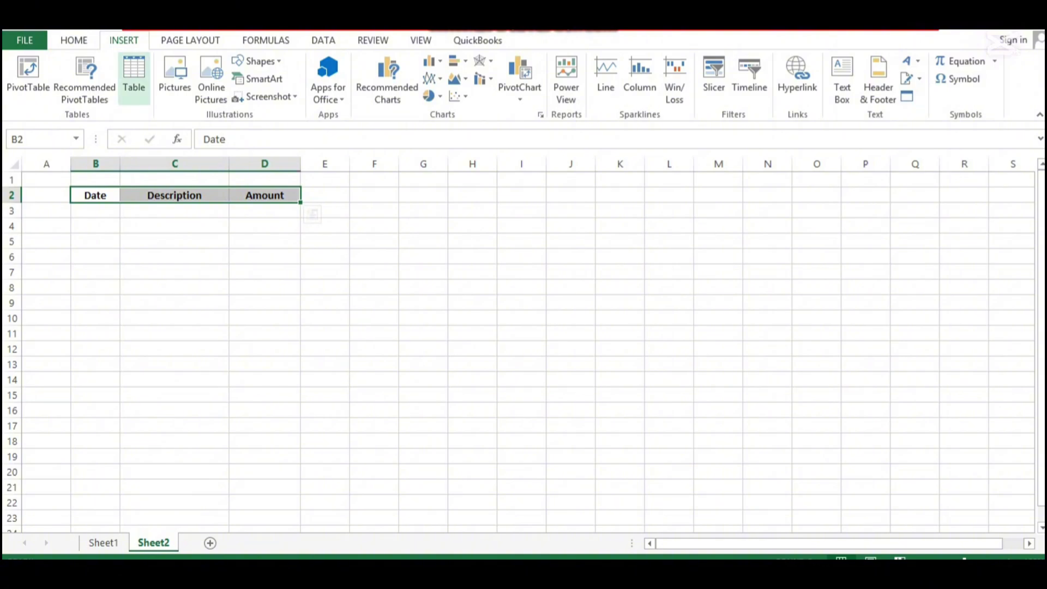
pyautogui.click(133, 76)
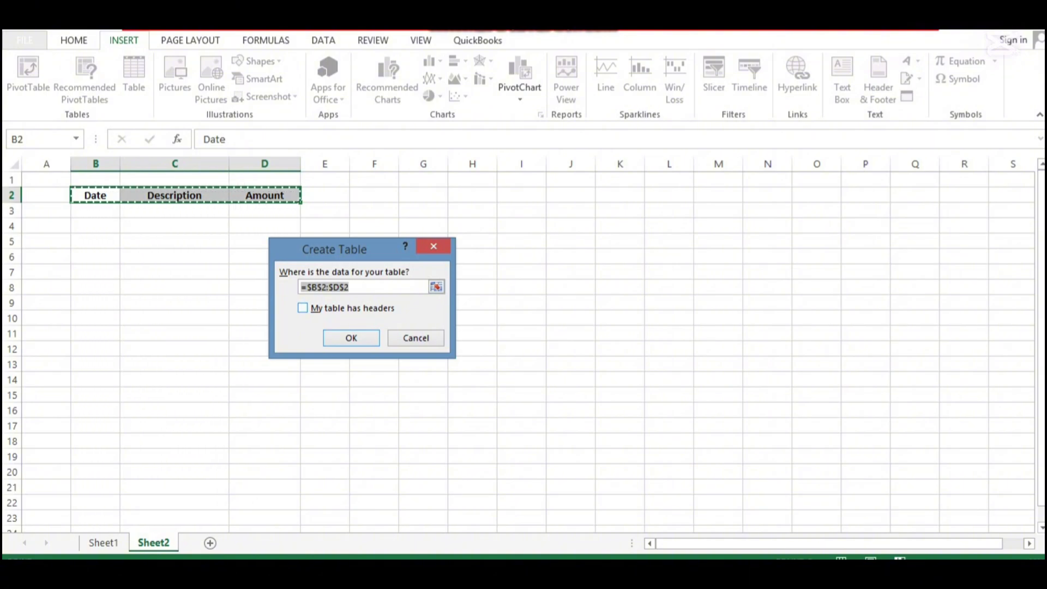
pyautogui.hotkey('alt', 'm')
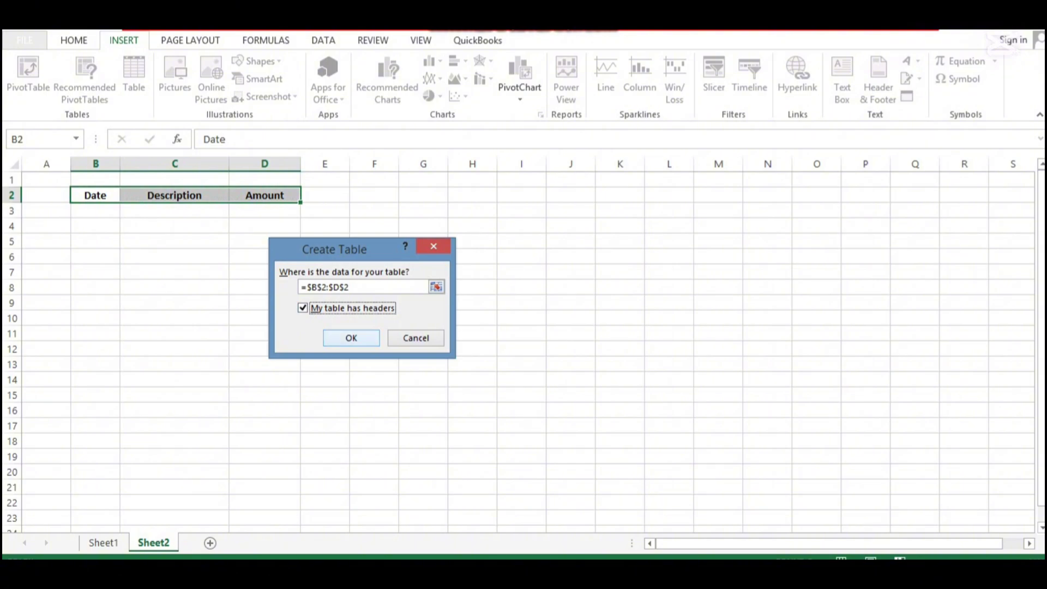
pyautogui.click(351, 338)
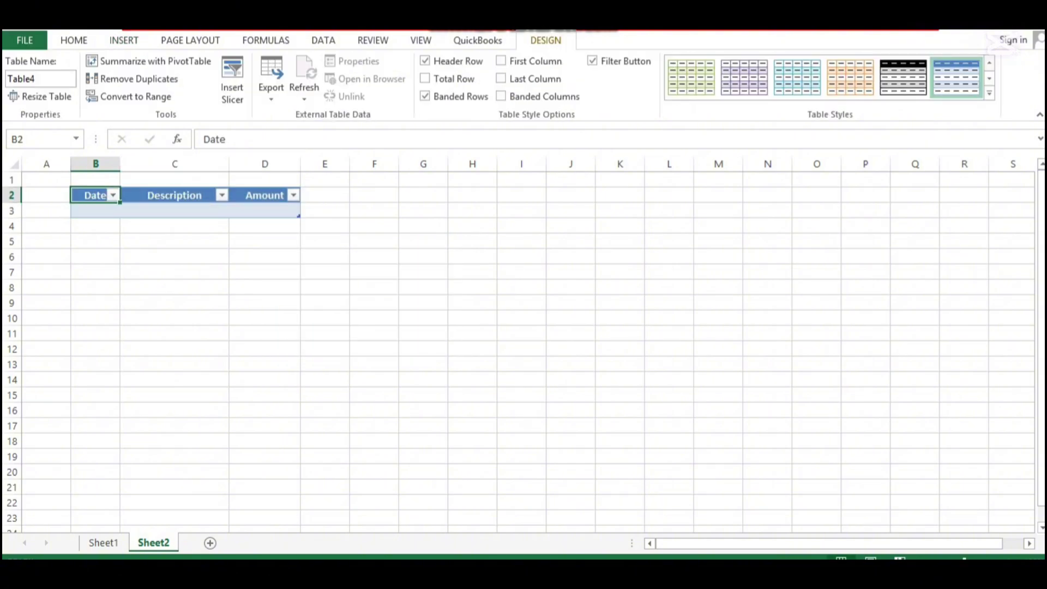
# - Enter the date 1/1/2025 in cell B3 of the table's first data row
pyautogui.click(95, 210)
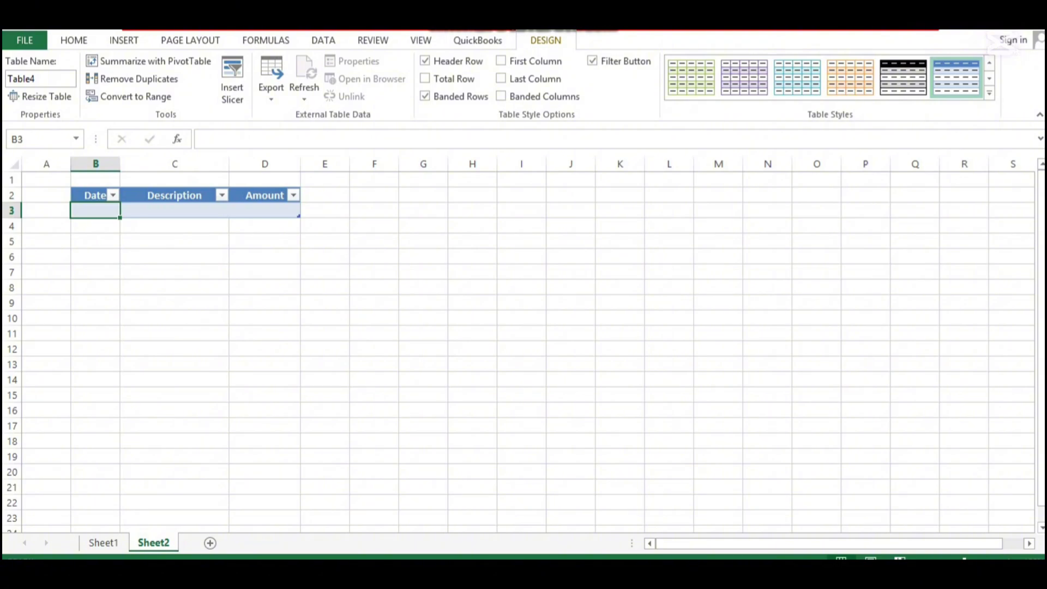
pyautogui.write('1/')
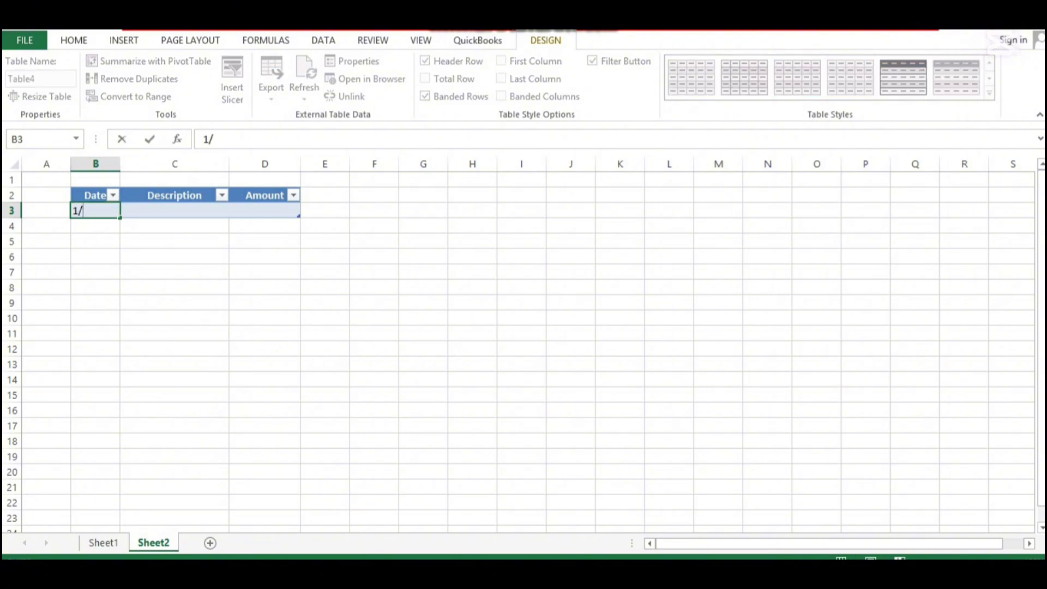
pyautogui.write('1/2025')
pyautogui.press('Return')
# - Format the date in B3 with the 14-Mar-12 date type
pyautogui.click(95, 211)
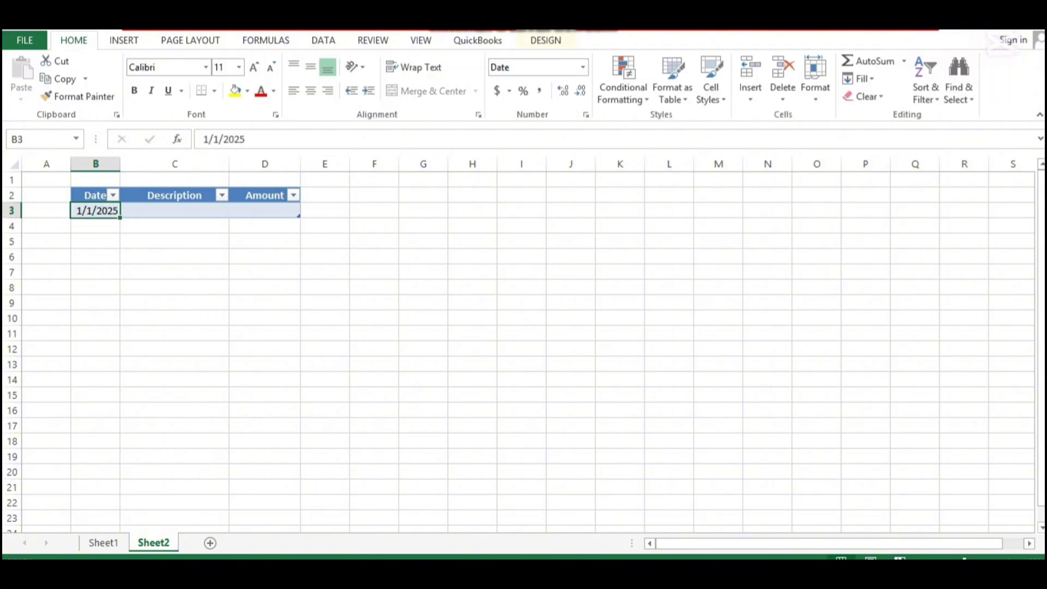
pyautogui.hotkey('ctrl', '1')
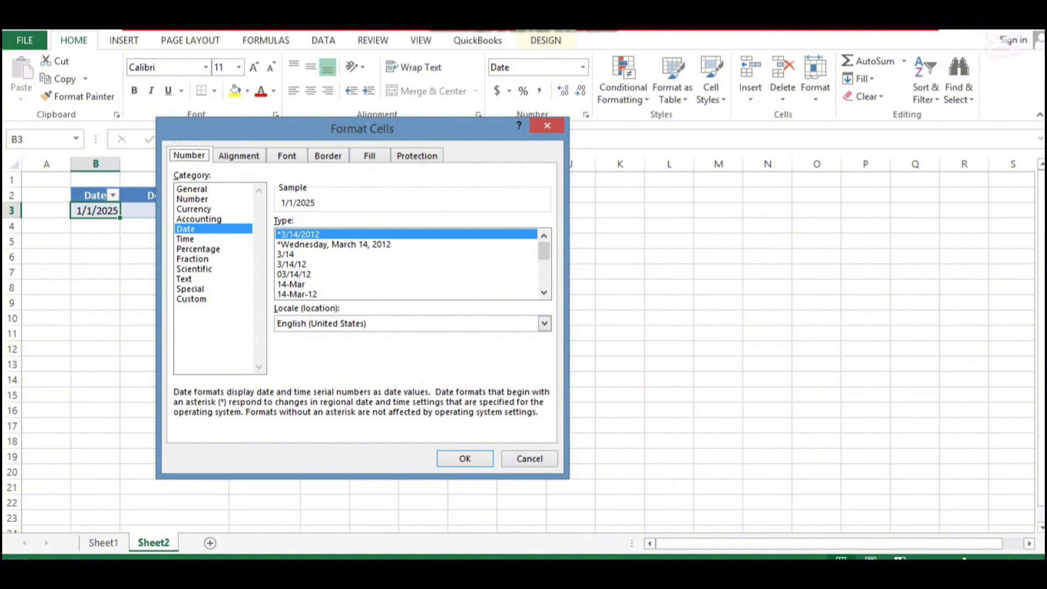
pyautogui.click(297, 294)
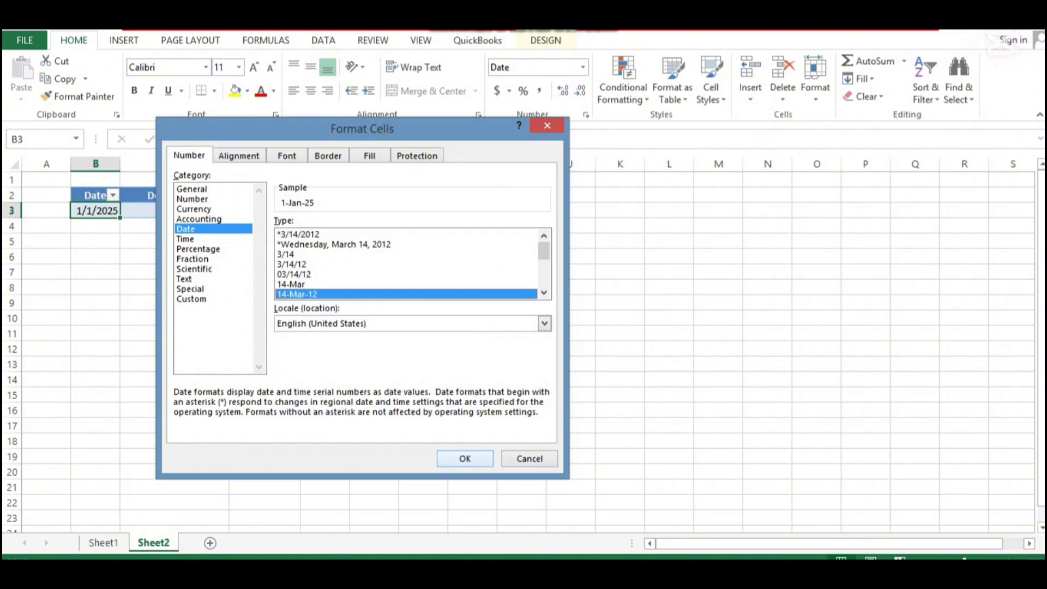
pyautogui.click(464, 458)
# - Complete the first data row with the description Cash Sale in C3 and the amount 50000 in D3
pyautogui.click(174, 211)
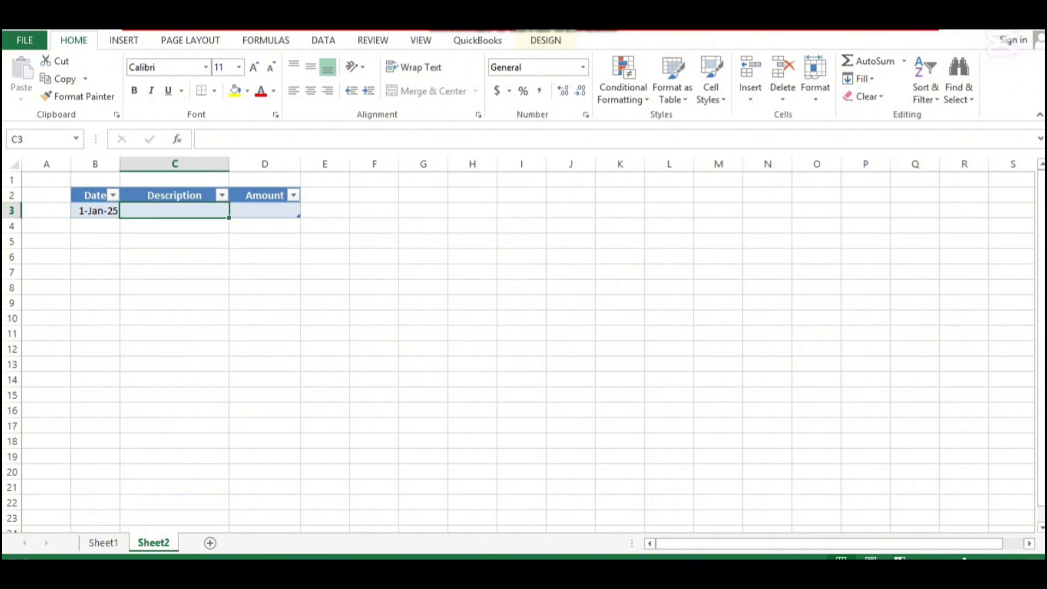
pyautogui.write('Cash Sale')
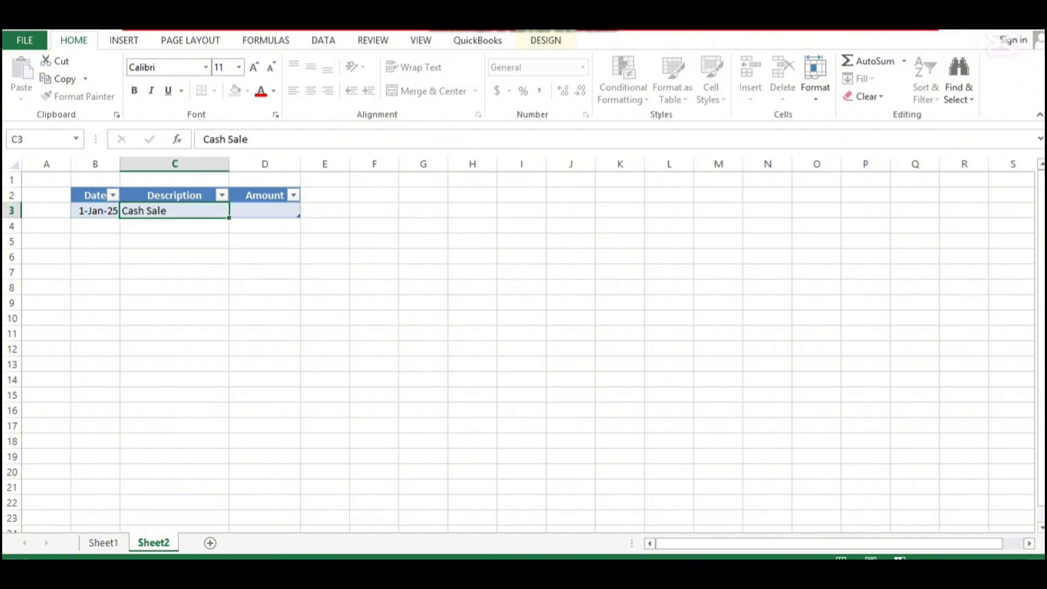
pyautogui.press('Tab')
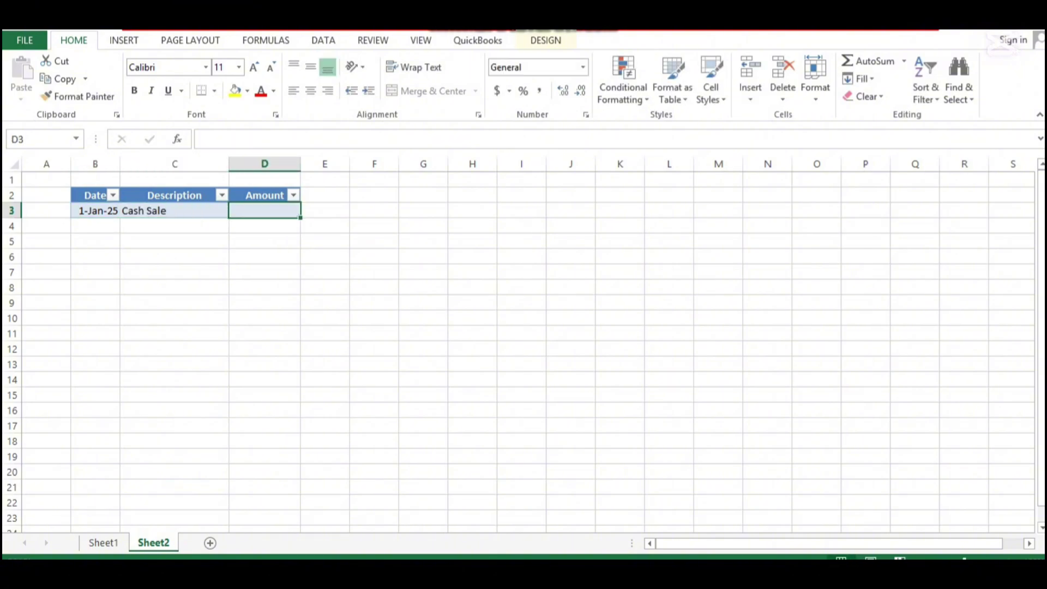
pyautogui.write('50000')
pyautogui.press('Return')
pyautogui.press('Return')
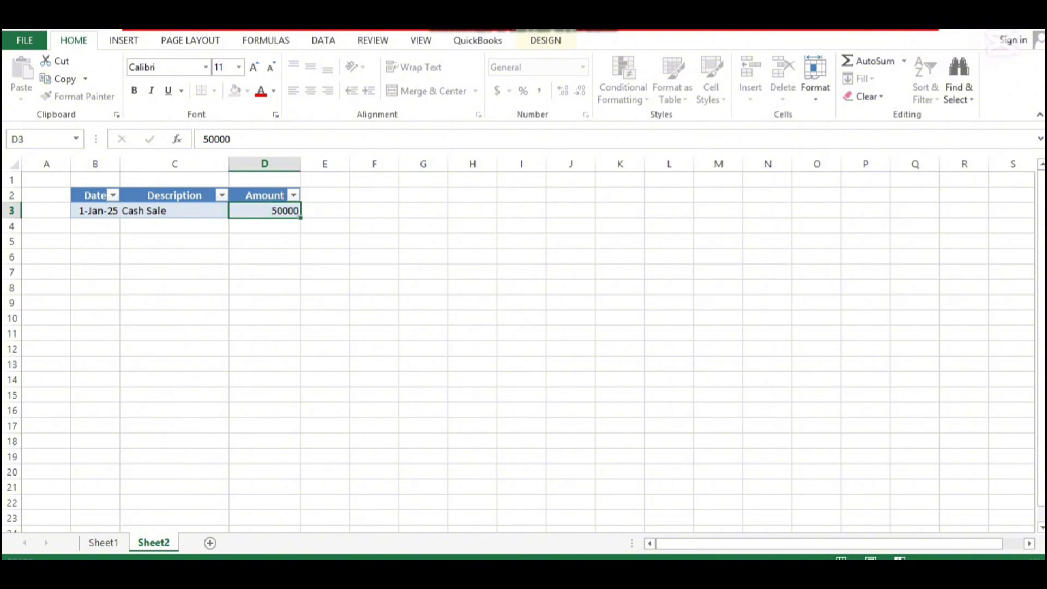
# - Format the amount in D3 with a thousands separator and no decimal places
pyautogui.press('Up')
pyautogui.press('Up')
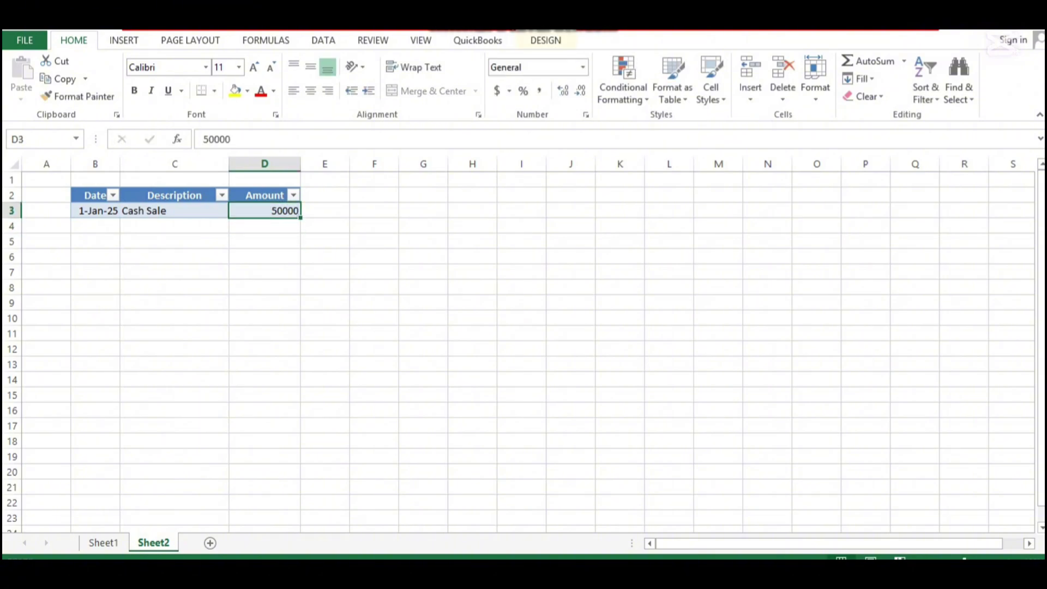
pyautogui.click(539, 91)
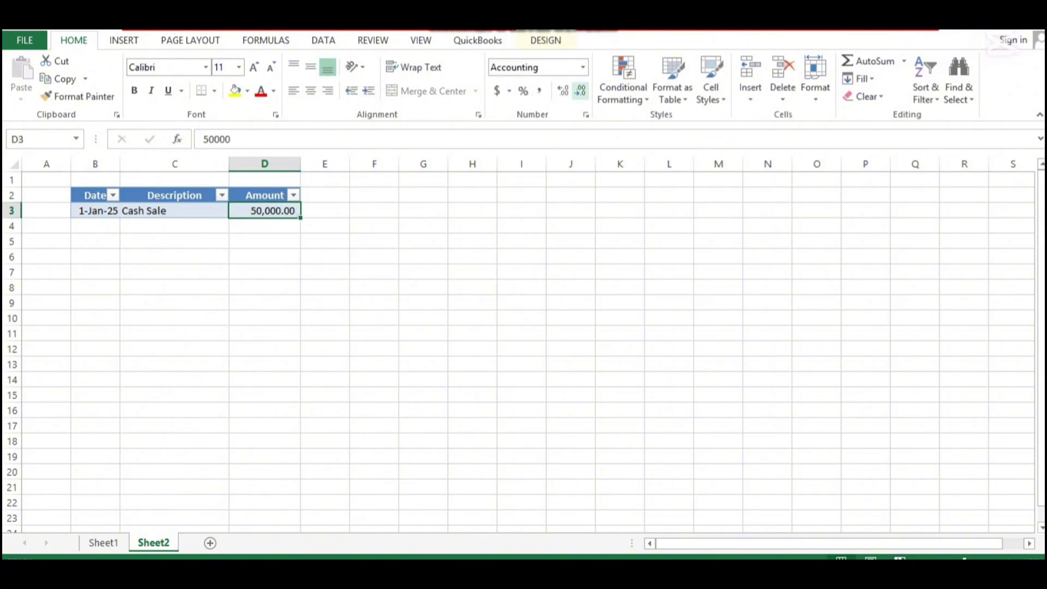
pyautogui.click(580, 91)
pyautogui.click(580, 90)
pyautogui.press('Left')
pyautogui.press('Left')
pyautogui.press('Left')
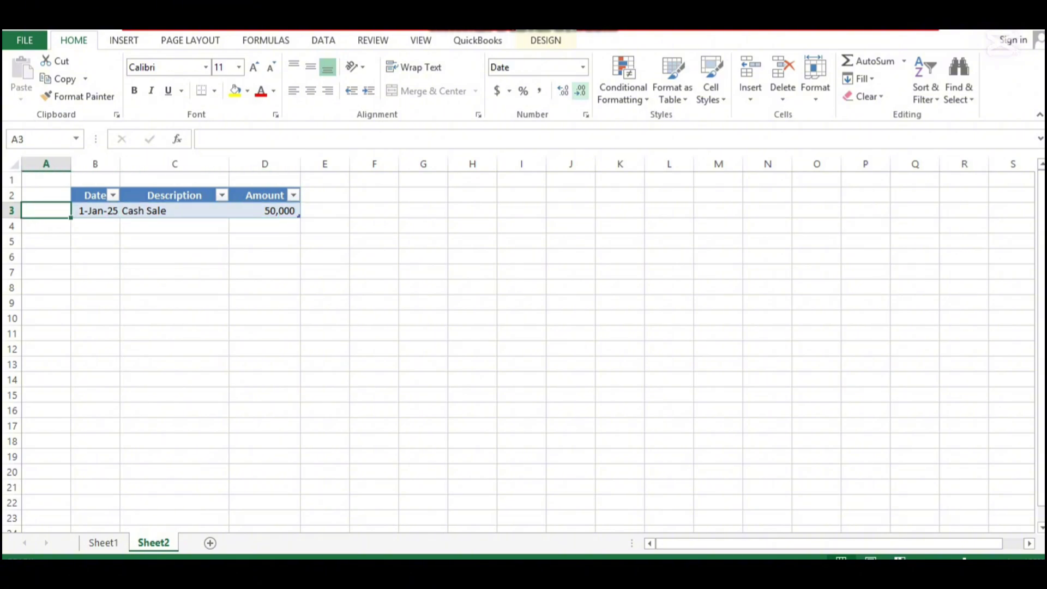
pyautogui.press('Right')
pyautogui.press('Right')
pyautogui.press('Right')
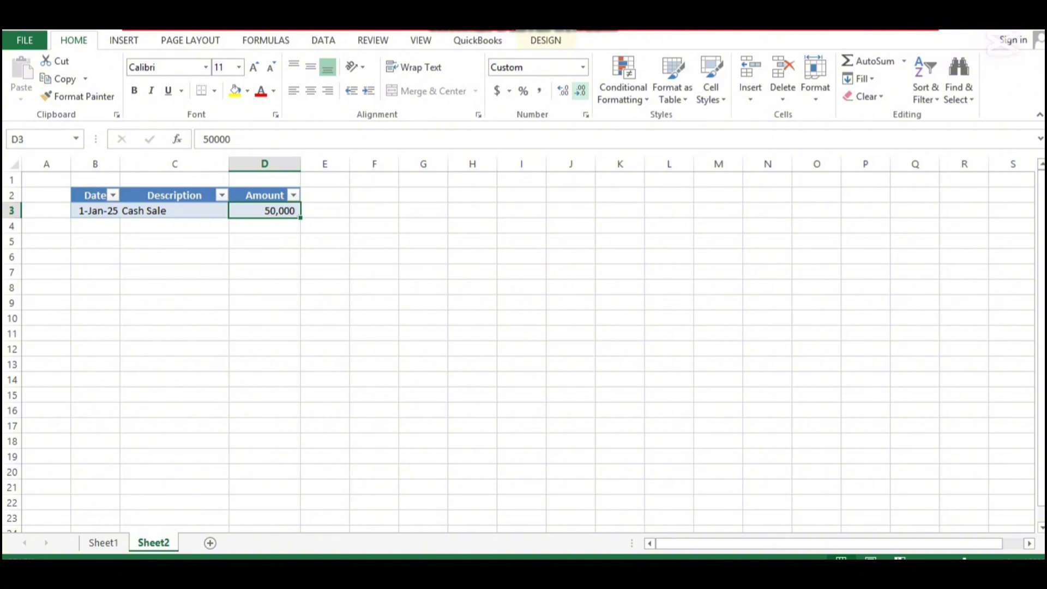
# - Fill the date from B3 down into B4 to add a second row to the table
pyautogui.press('Down')
pyautogui.press('Left')
pyautogui.press('Left')
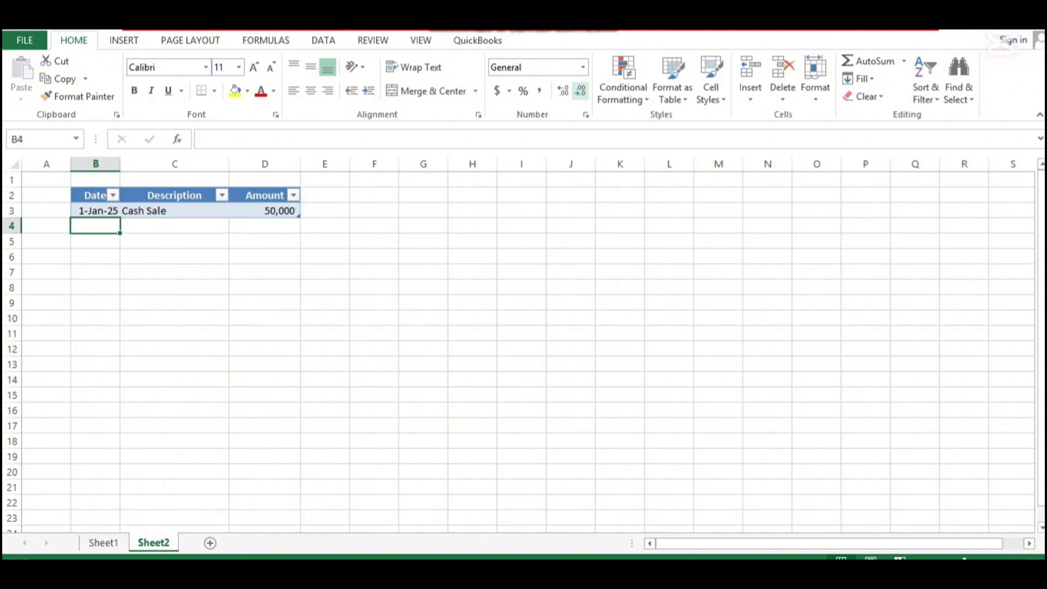
pyautogui.hotkey('ctrl', 'd')
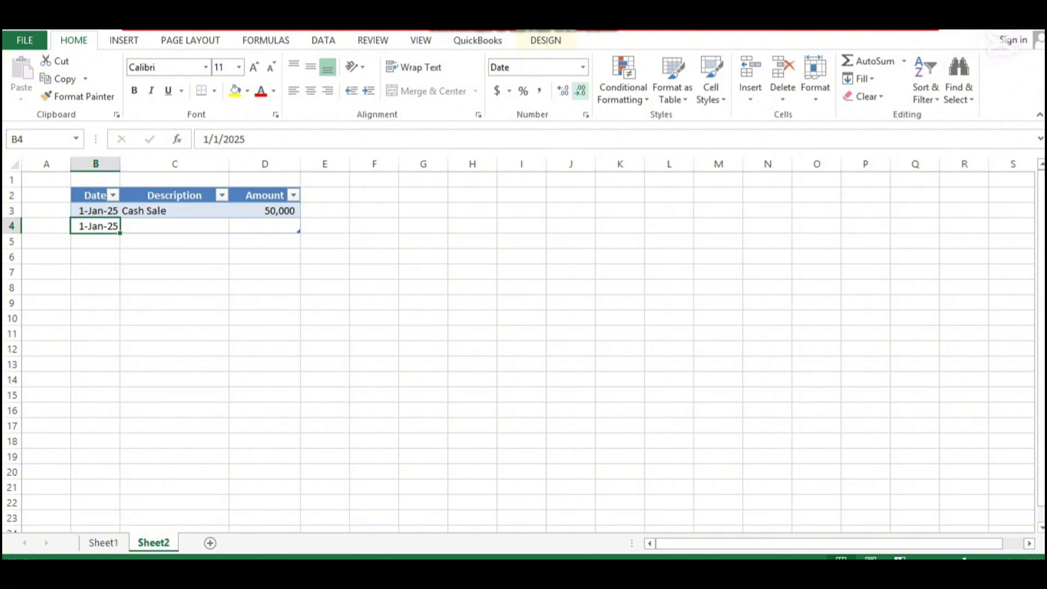
# - Change the date in B4 to 1/2/2025
pyautogui.press('F2')
pyautogui.press('Left')
pyautogui.press('Left')
pyautogui.press('Left')
pyautogui.press('Left')
pyautogui.press('Left')
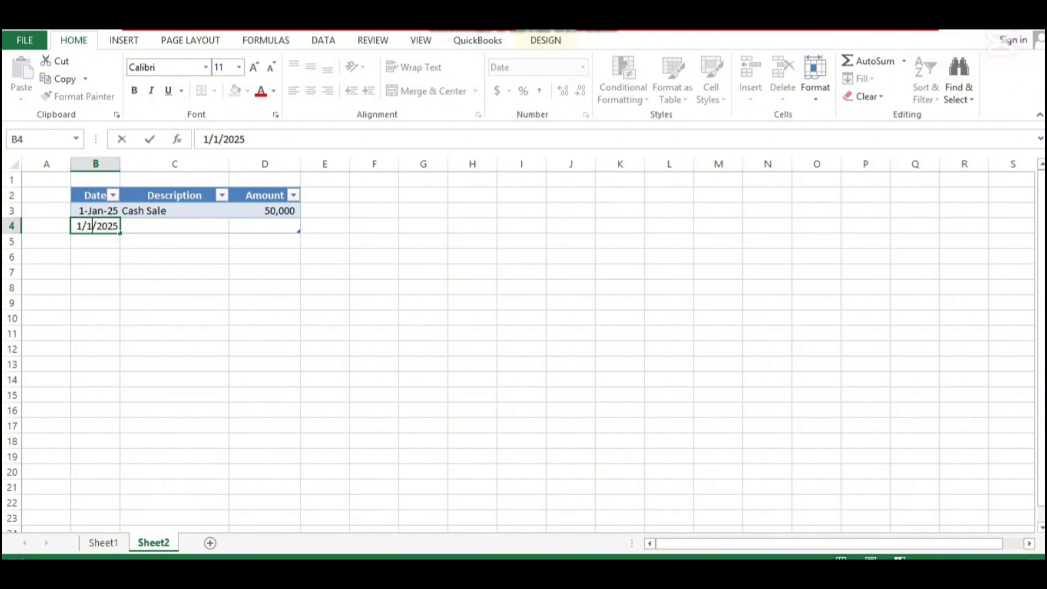
pyautogui.press('BackSpace')
pyautogui.write('2')
pyautogui.hotkey('ctrl', 'Return')
# - Fill the description Cash Sale from C3 down into C4 and centre both description cells
pyautogui.press('Right')
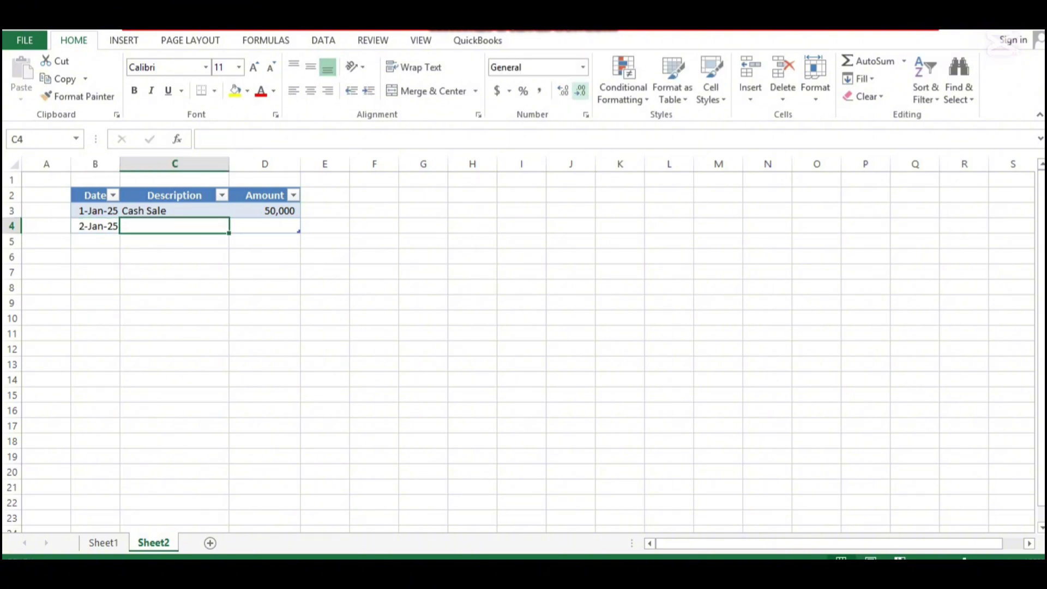
pyautogui.hotkey('ctrl', 'd')
pyautogui.moveTo(164, 210); pyautogui.dragTo(163, 226)
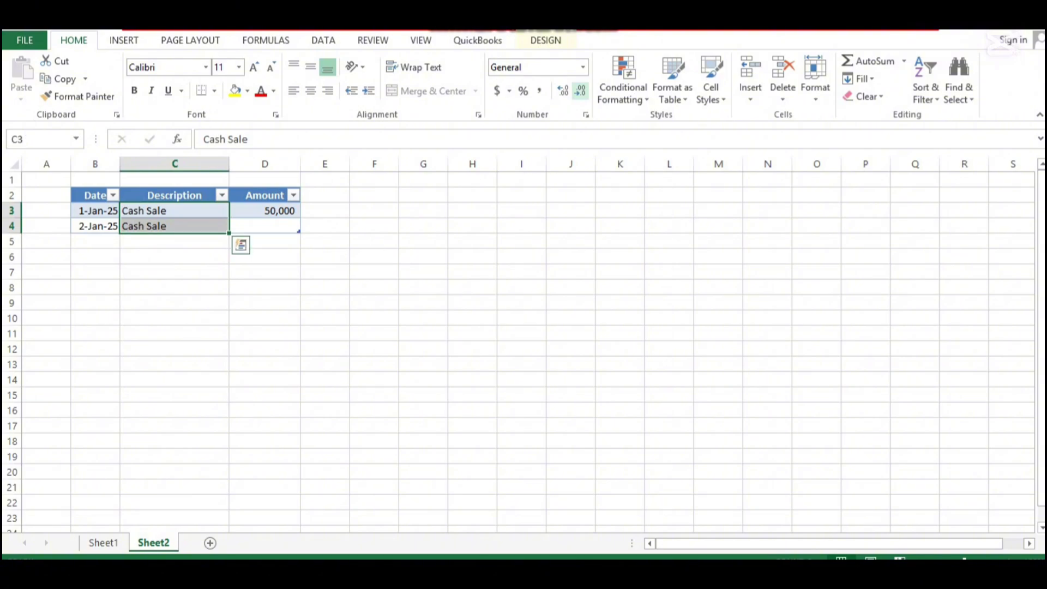
pyautogui.click(310, 91)
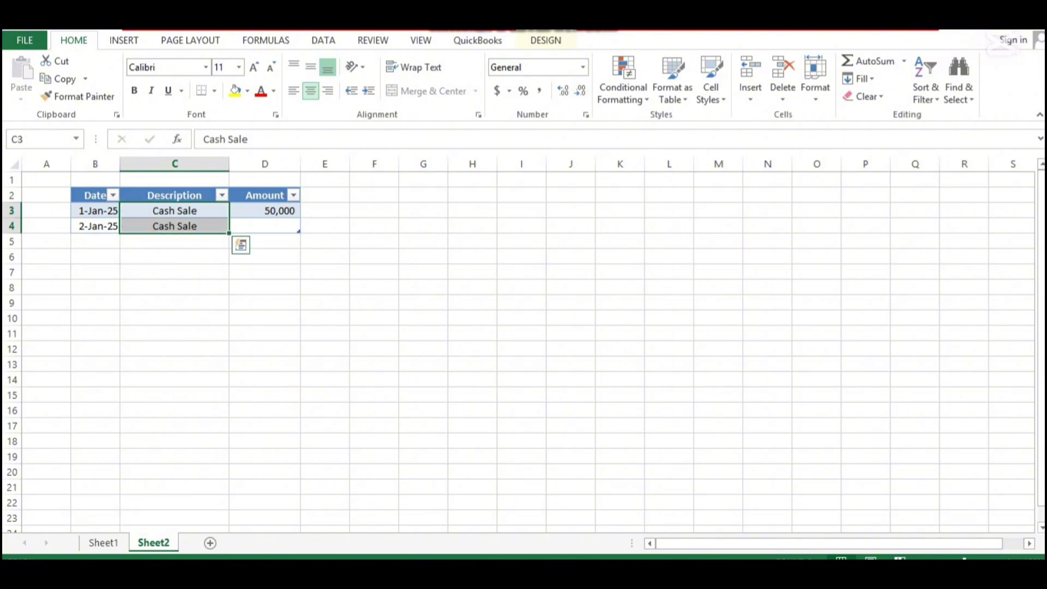
pyautogui.click(174, 226)
# - Enter the amount 35000 in D4 for the second sale
pyautogui.click(264, 210)
pyautogui.click(264, 226)
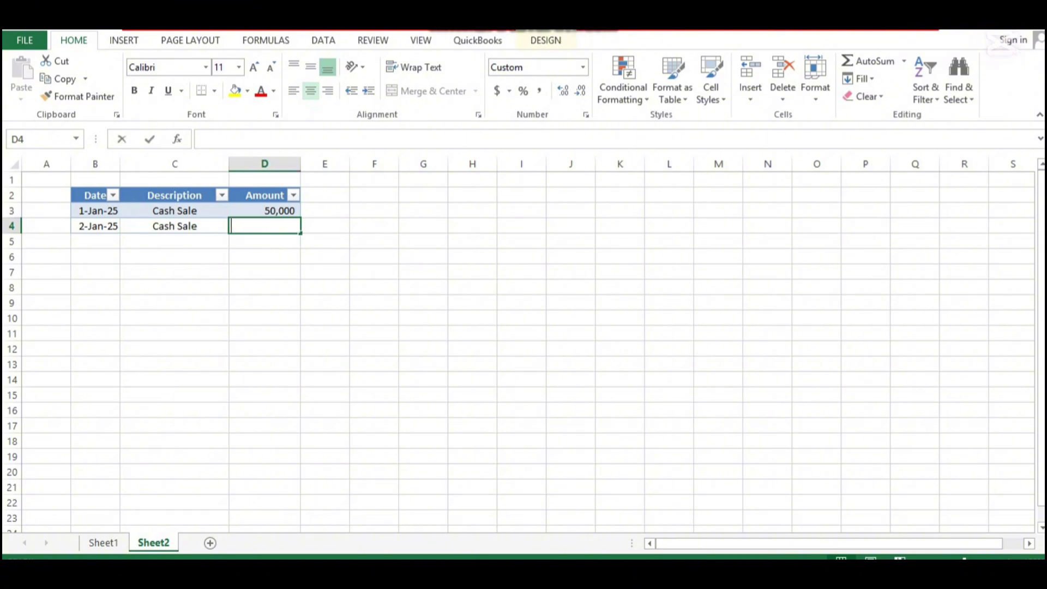
pyautogui.write('35000')
pyautogui.hotkey('ctrl', 'Return')
pyautogui.press('Down')
pyautogui.press('Down')
pyautogui.press('Up')
pyautogui.press('Up')
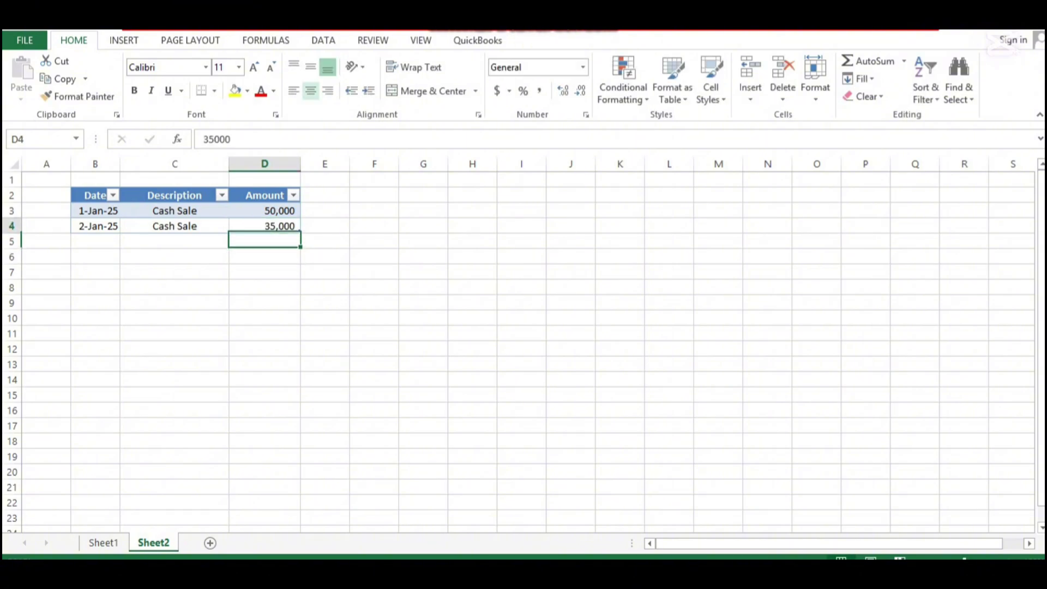
# - Add a third table row by filling the date down into B5 and changing it to 1/3/2025
pyautogui.press('Down')
pyautogui.press('Left')
pyautogui.press('Left')
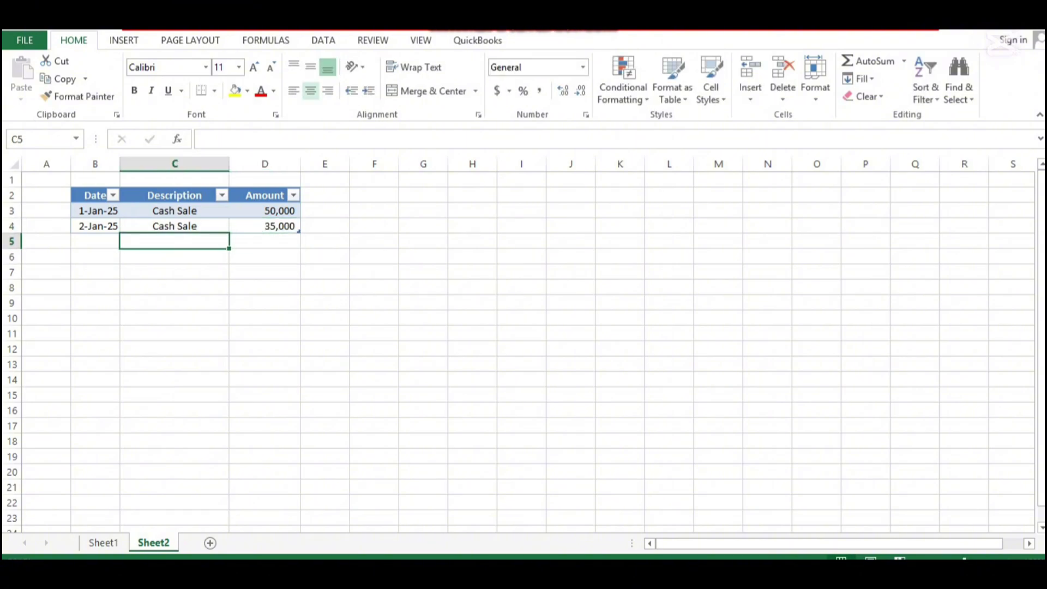
pyautogui.hotkey('ctrl', 'd')
pyautogui.press('F2')
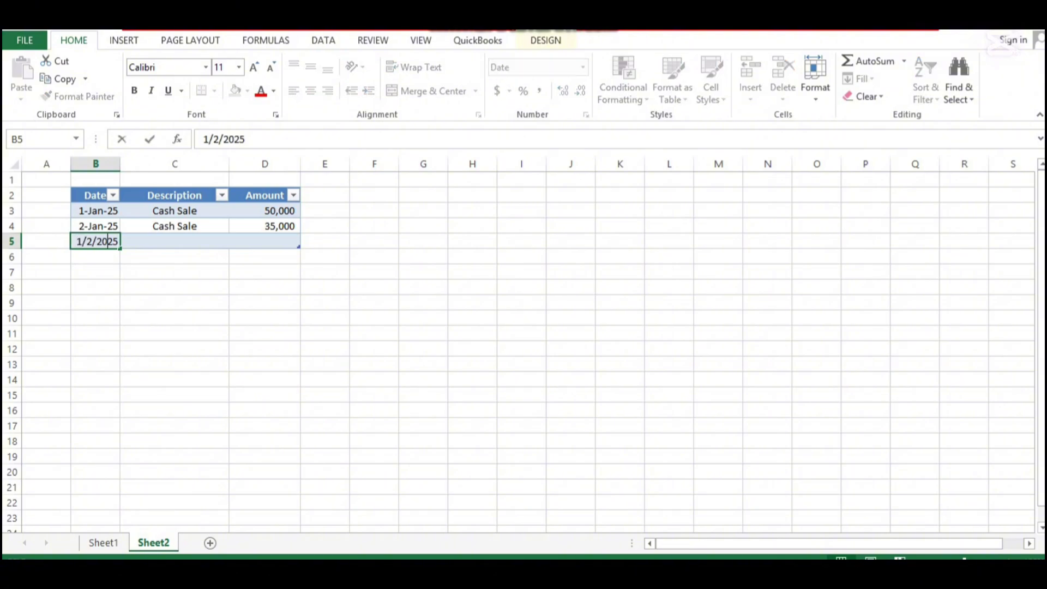
pyautogui.press('Left')
pyautogui.press('Left')
pyautogui.press('Left')
pyautogui.press('Left')
pyautogui.press('Left')
pyautogui.press('BackSpace')
pyautogui.write('3')
pyautogui.hotkey('ctrl', 'Return')
# - Complete row 5 with the description Cash Sale filled down into C5 and the amount 20000 in D5
pyautogui.press('Right')
pyautogui.hotkey('ctrl', 'd')
pyautogui.press('Right')
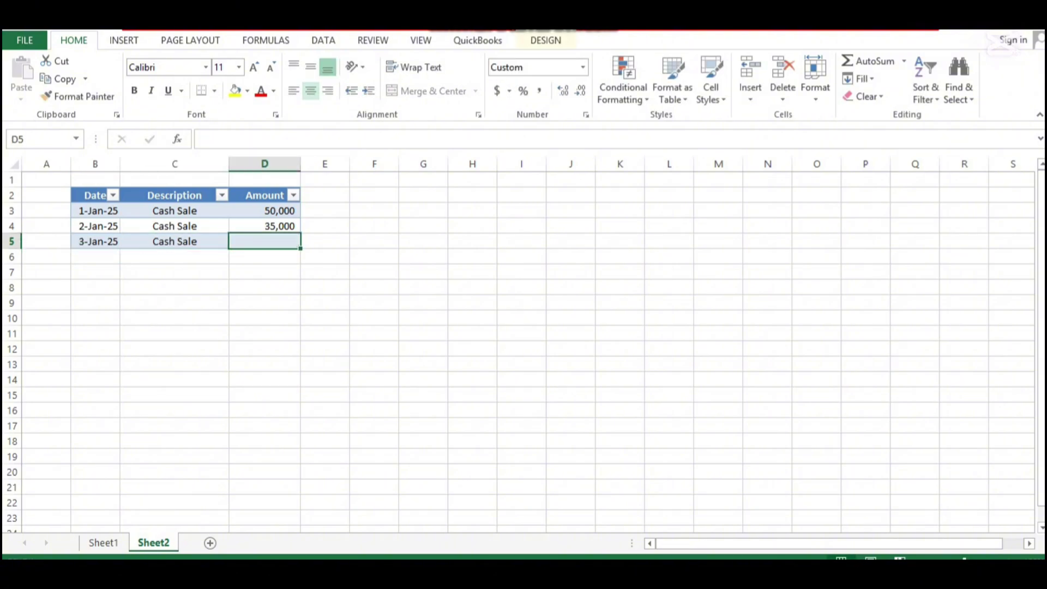
pyautogui.write('20000')
pyautogui.hotkey('ctrl', 'Return')
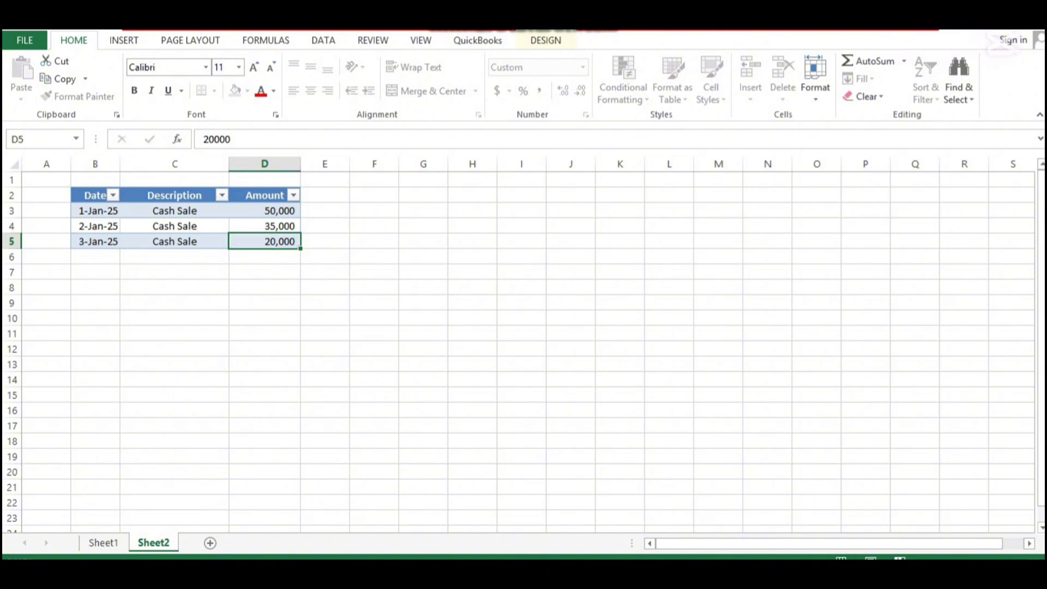
# - Add a fourth table row by filling the date down into B6 and changing it to 1/4/2025
pyautogui.click(95, 256)
pyautogui.hotkey('ctrl', 'd')
pyautogui.press('F2')
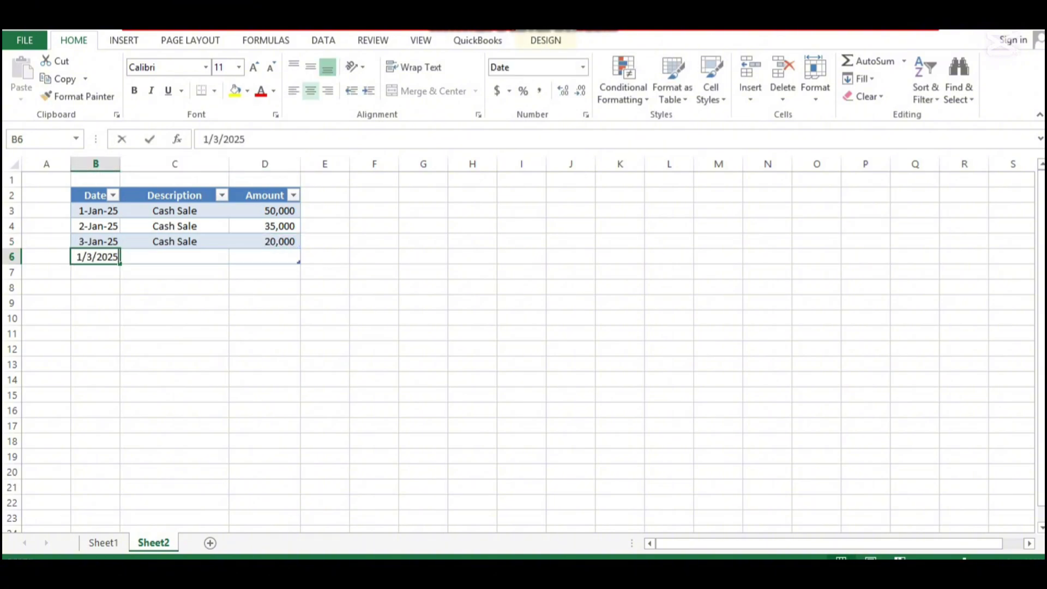
pyautogui.press('Left')
pyautogui.press('Left')
pyautogui.press('Left')
pyautogui.press('Left')
pyautogui.press('Left')
pyautogui.press('BackSpace')
pyautogui.write('4')
pyautogui.hotkey('ctrl', 'Return')
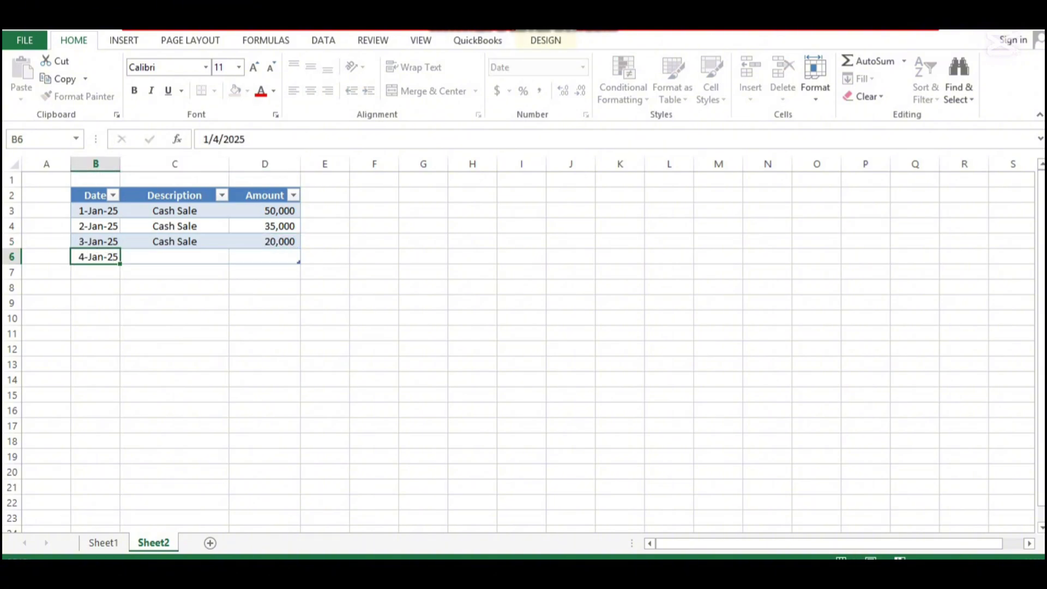
# - Complete row 6 with the description Cash Sale filled down into C6 and the amount 15000 in D6
pyautogui.press('Right')
pyautogui.hotkey('ctrl', 'd')
pyautogui.press('Right')
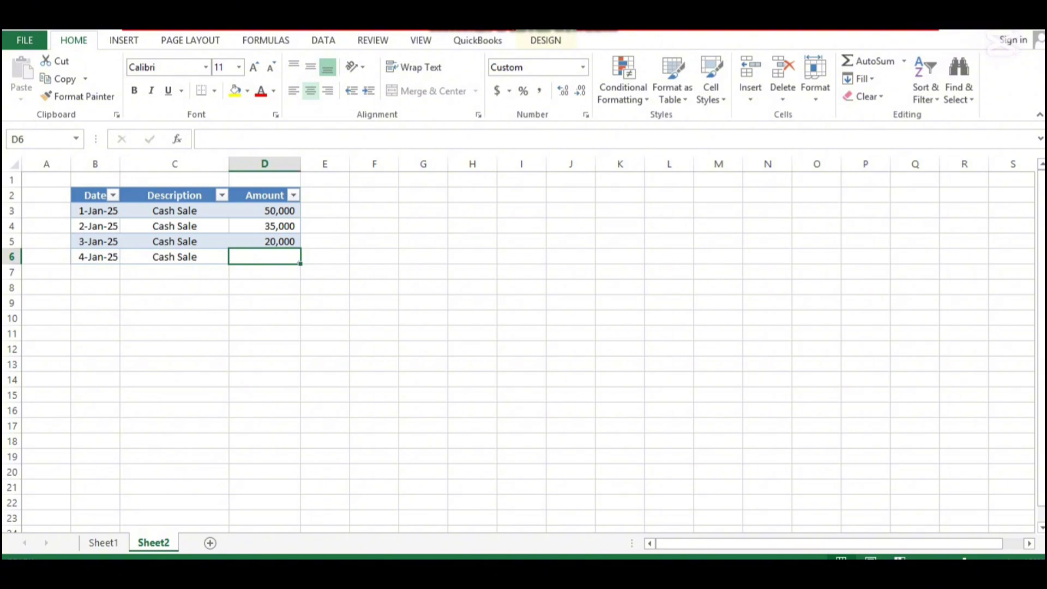
pyautogui.write('15000')
pyautogui.hotkey('ctrl', 'Return')
# - Add a fifth table row by filling the date down into B7 and changing it to 1/5/2025
pyautogui.press('Down')
pyautogui.press('Down')
pyautogui.press('Left')
pyautogui.press('Left')
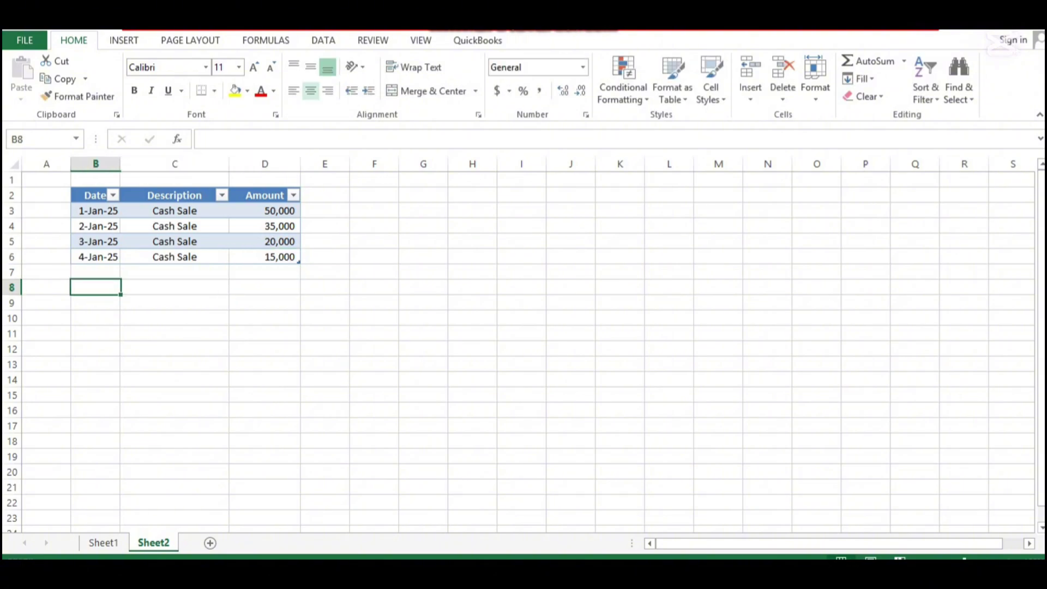
pyautogui.press('Up')
pyautogui.hotkey('ctrl', 'd')
pyautogui.press('F2')
pyautogui.press('Left')
pyautogui.press('Left')
pyautogui.press('Left')
pyautogui.press('Left')
pyautogui.press('Left')
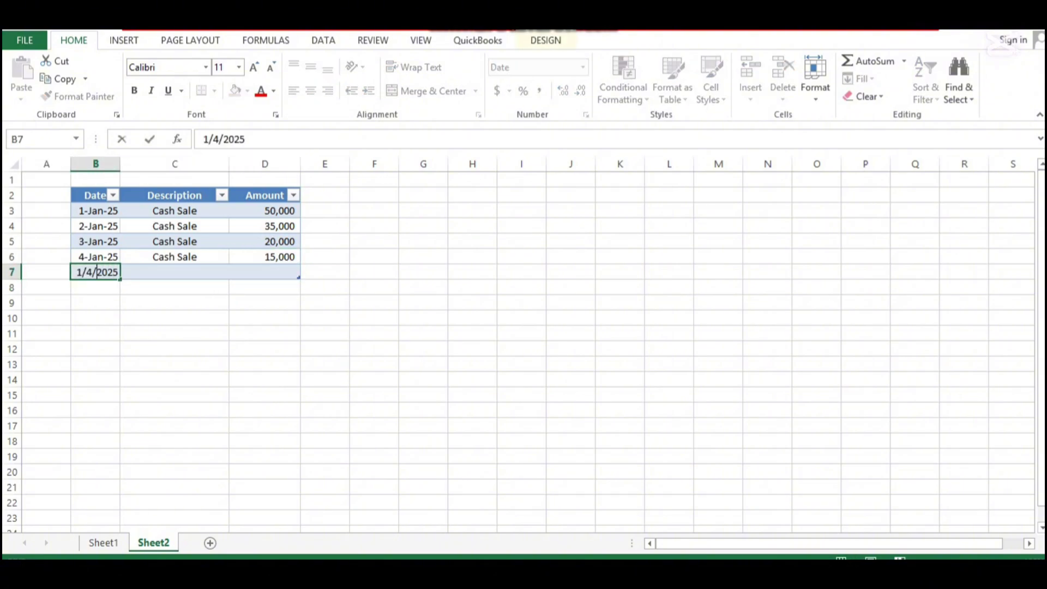
pyautogui.press('BackSpace')
pyautogui.write('5')
pyautogui.hotkey('ctrl', 'Return')
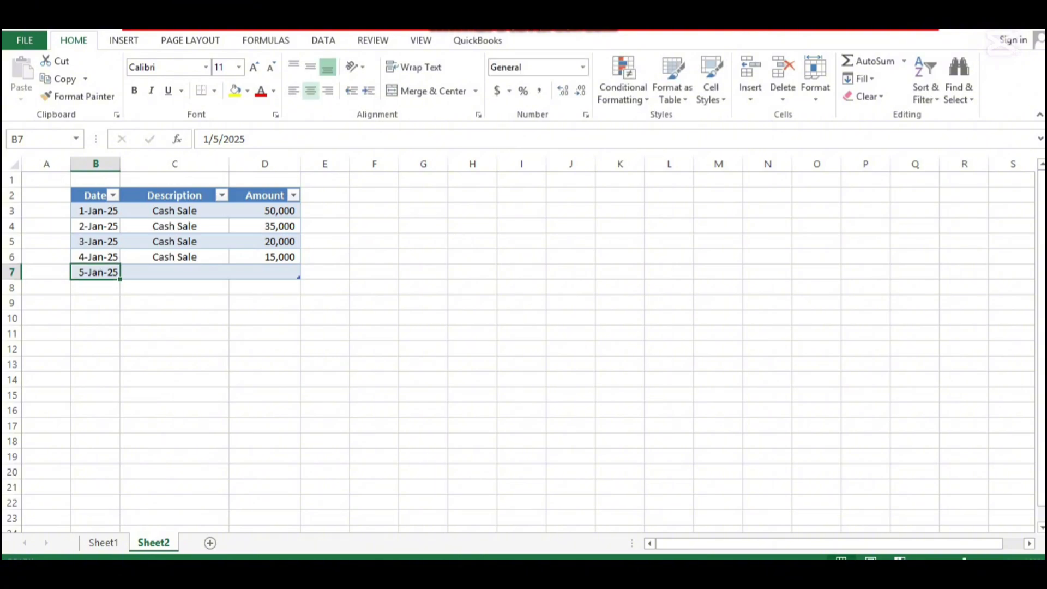
# - Complete row 7 with the description Cash Sale filled down into C7 and the amount 25000 in D7
pyautogui.press('Right')
pyautogui.hotkey('ctrl', 'd')
pyautogui.press('Right')
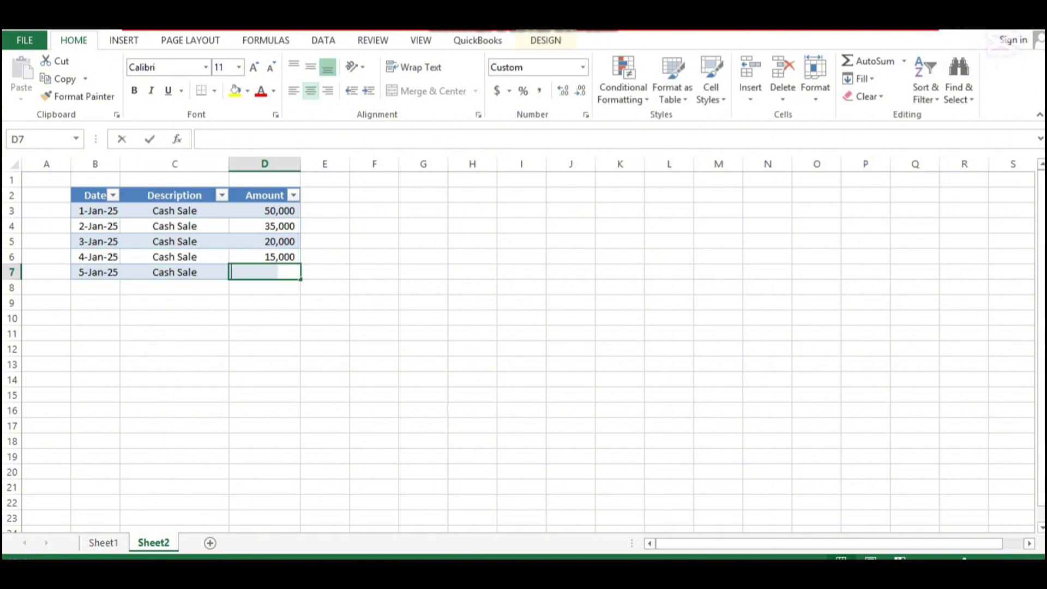
pyautogui.write('25000')
pyautogui.hotkey('ctrl', 'Return')
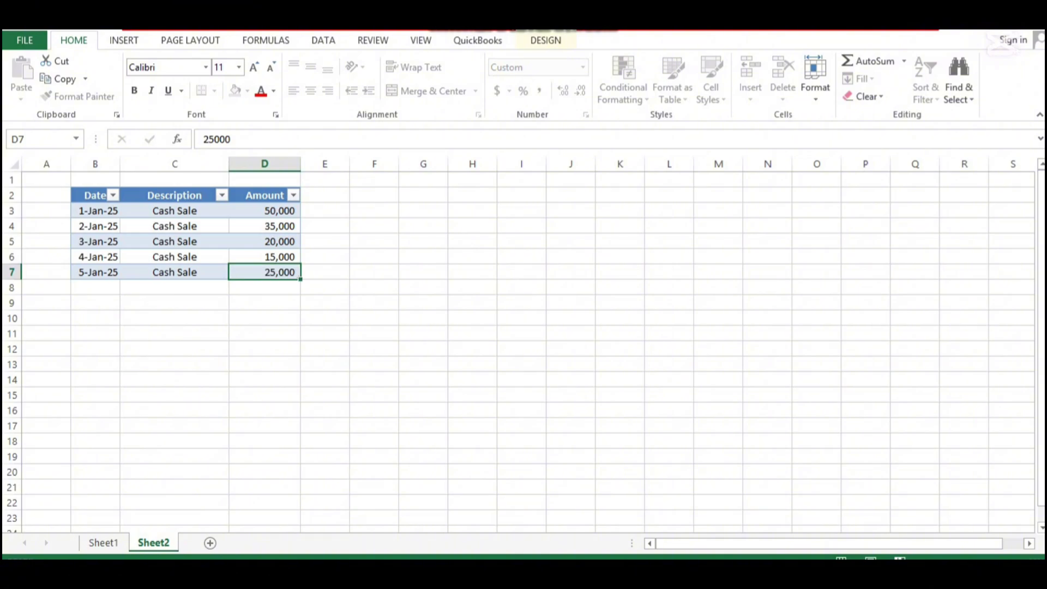
# - Turn on the Total Row option for the cash sales table
pyautogui.click(96, 288)
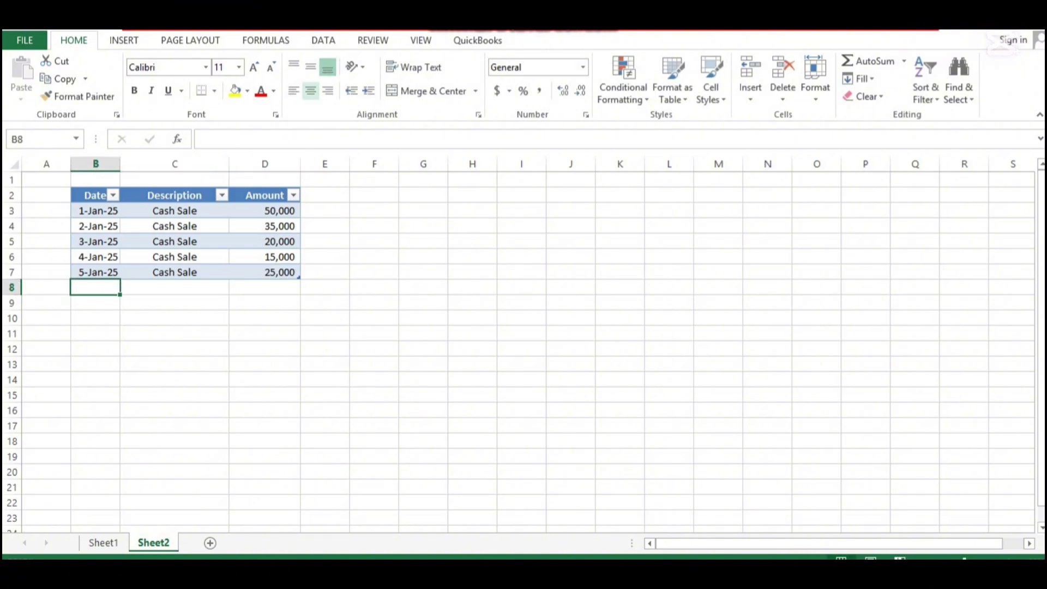
pyautogui.click(95, 272)
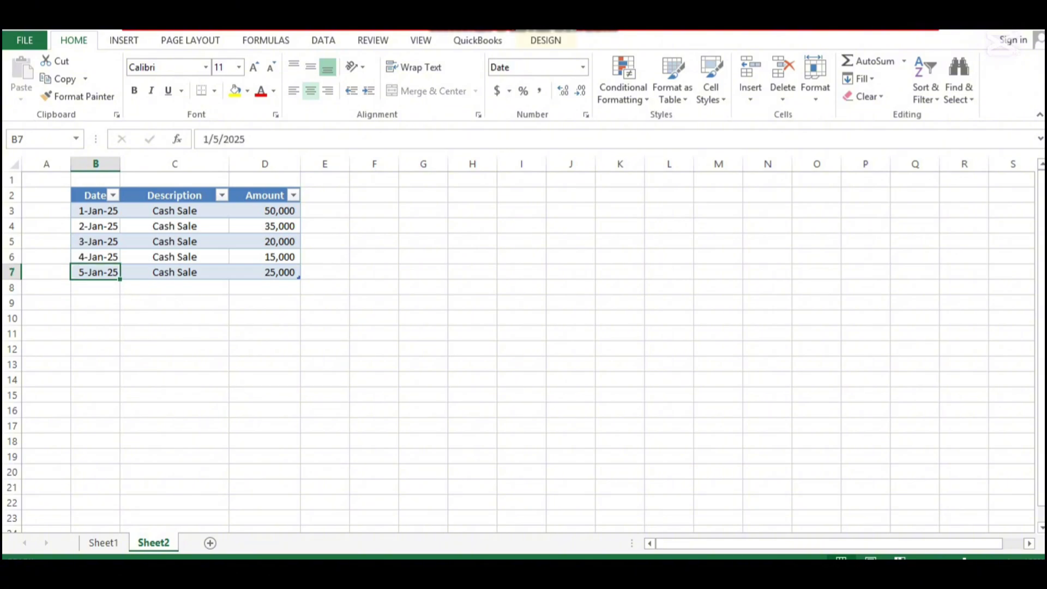
pyautogui.click(96, 256)
pyautogui.click(174, 256)
pyautogui.click(96, 257)
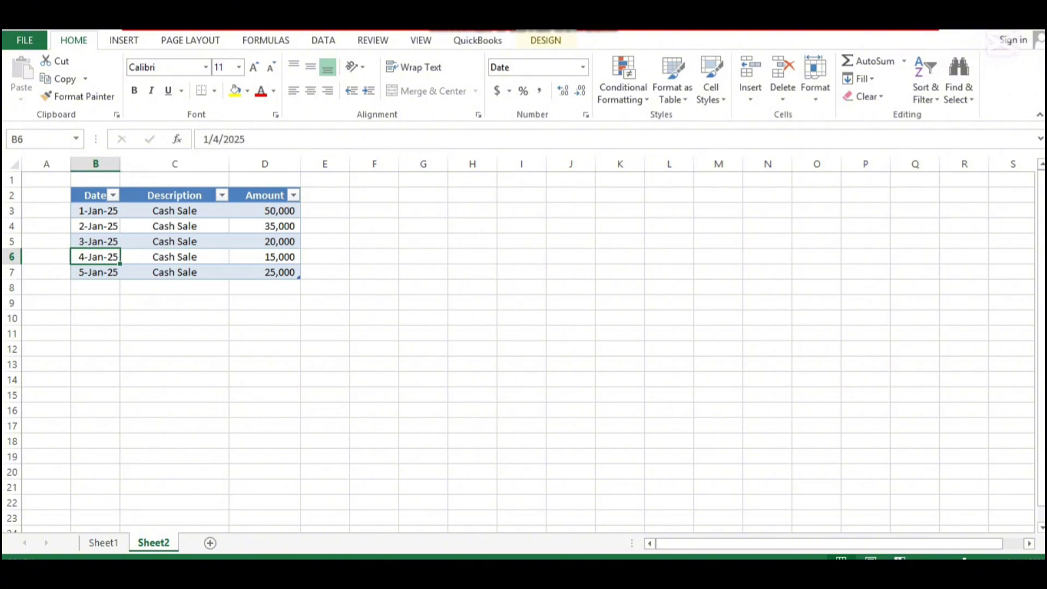
pyautogui.hotkey('alt', 'j')
pyautogui.press('t')
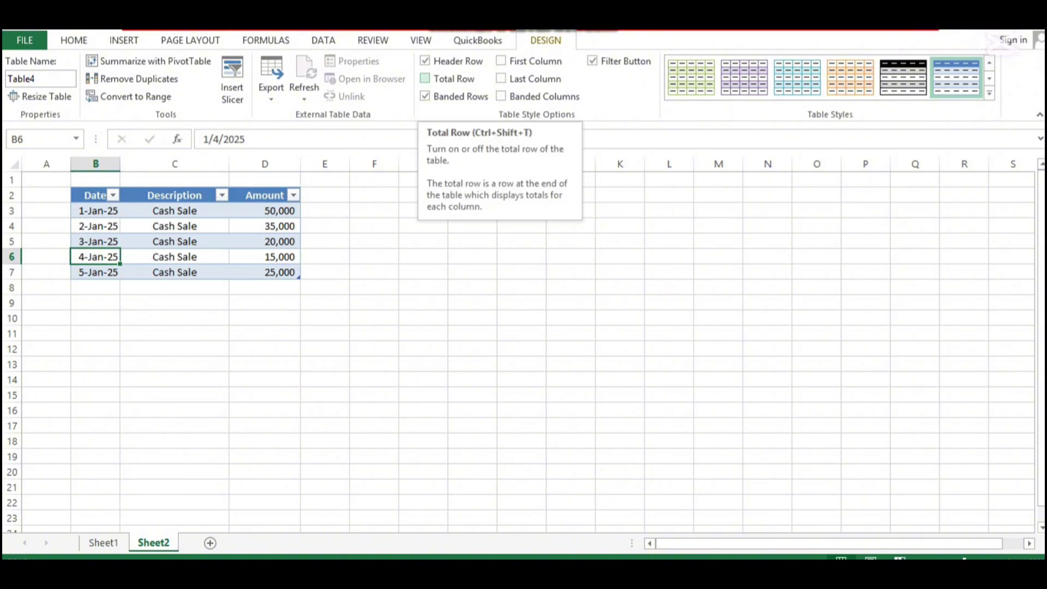
pyautogui.click(425, 78)
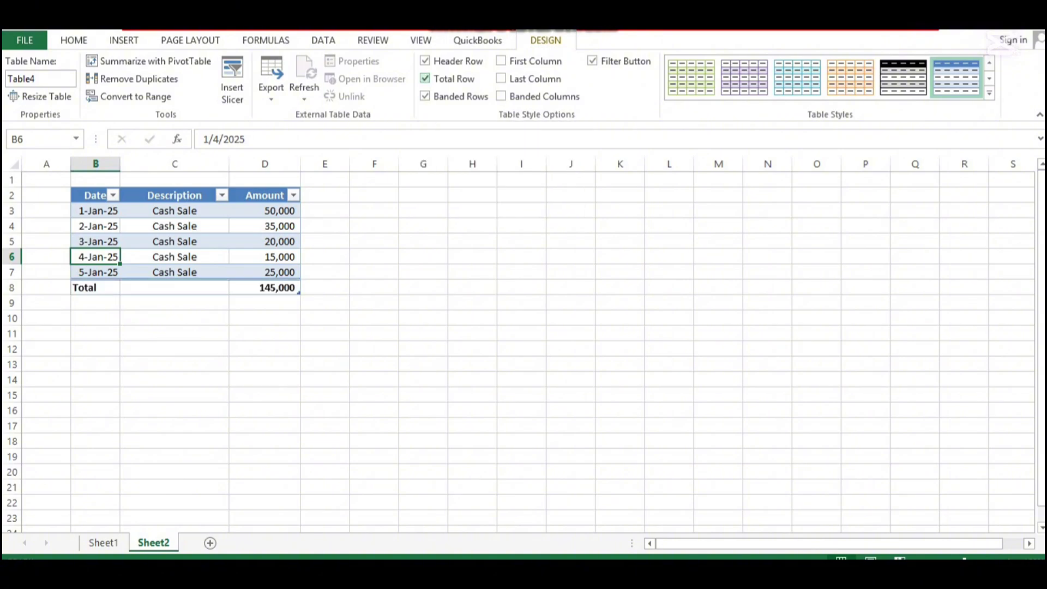
# - Examine the amounts in D3:D7 that the table's total row adds up
pyautogui.click(46, 256)
pyautogui.click(96, 272)
pyautogui.click(95, 287)
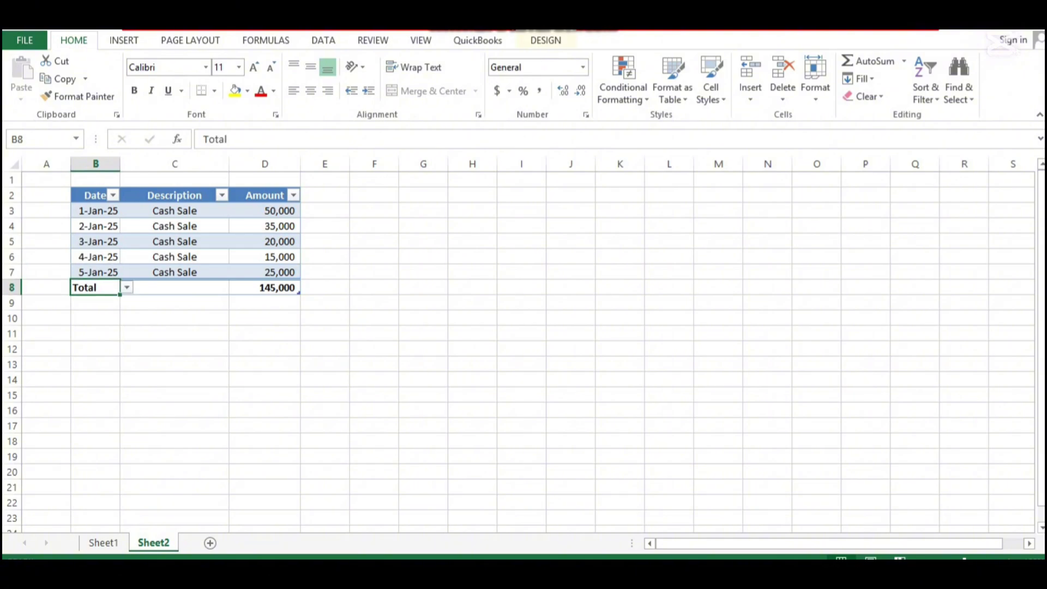
pyautogui.click(175, 302)
pyautogui.press('Right')
pyautogui.press('Up')
pyautogui.press('Up')
pyautogui.press('Up')
pyautogui.press('Up')
pyautogui.press('Up')
pyautogui.press('Up')
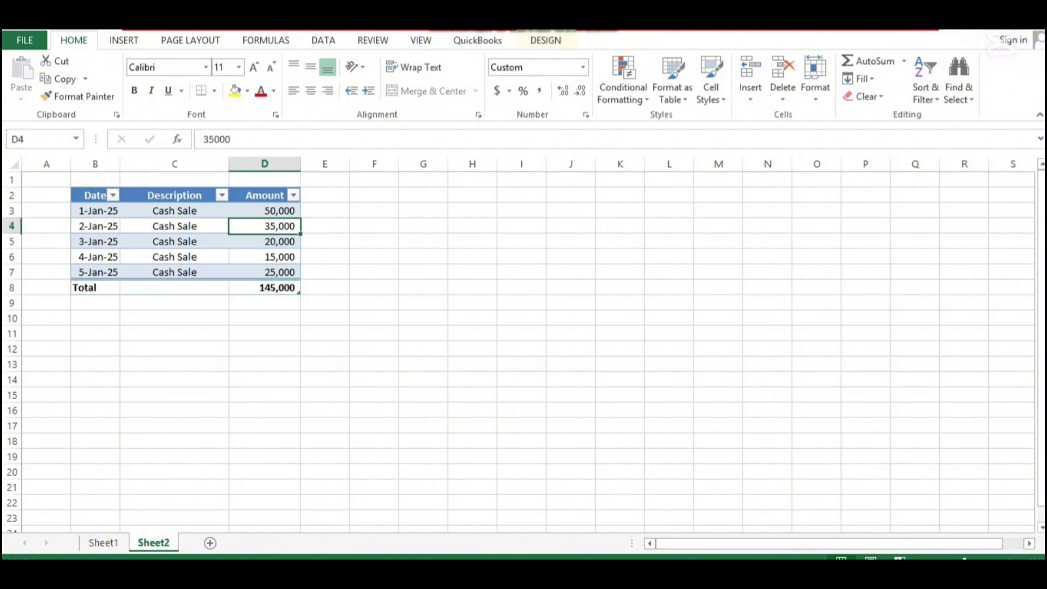
pyautogui.hotkey('shift', 'Down')
pyautogui.hotkey('shift', 'Down')
pyautogui.hotkey('shift', 'Down')
pyautogui.hotkey('shift', 'Down')
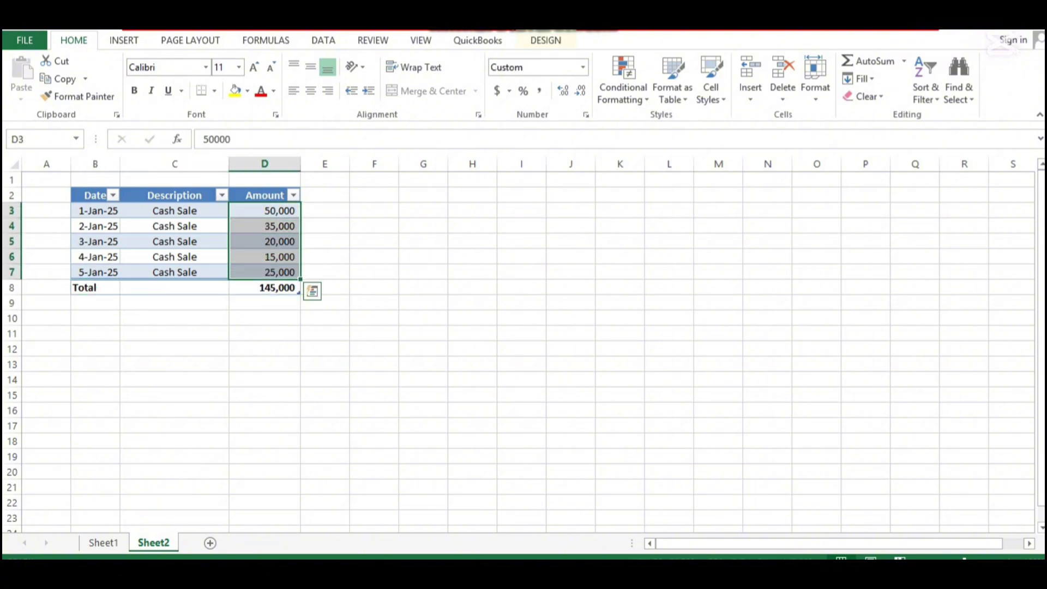
pyautogui.press('Down')
pyautogui.press('Down')
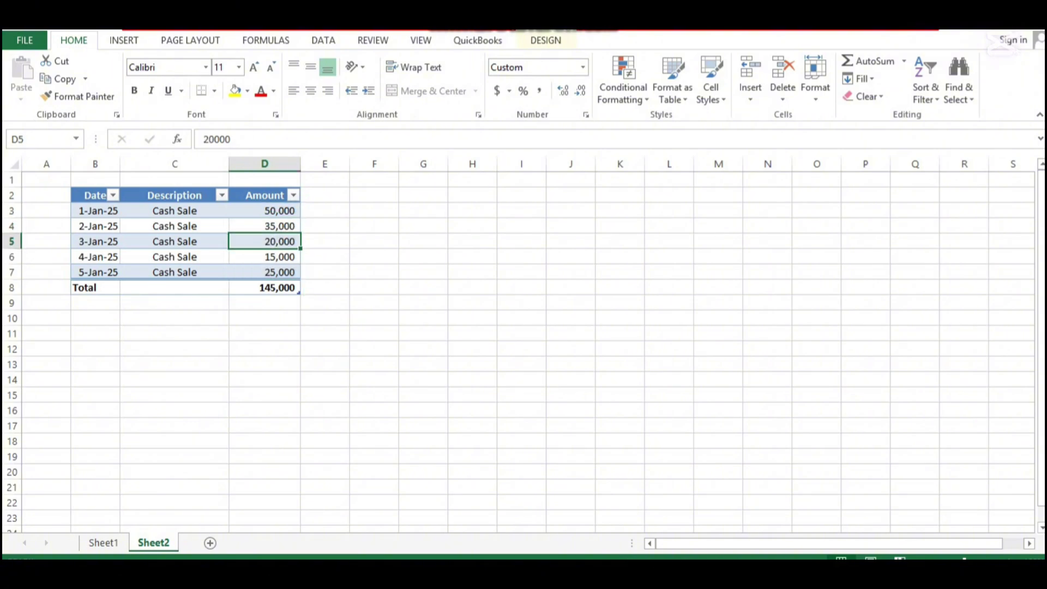
# - Examine the total row's cells in B8:D8 and the last sale directly above them
pyautogui.press('Down')
pyautogui.press('Left')
pyautogui.press('Down')
pyautogui.press('Down')
pyautogui.press('Left')
pyautogui.press('Right')
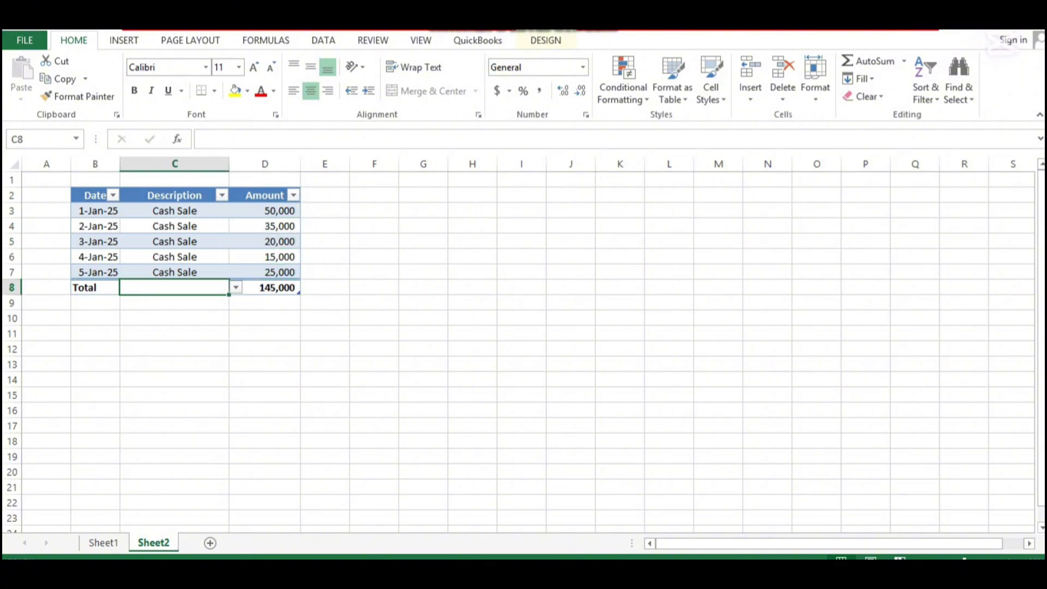
pyautogui.press('Left')
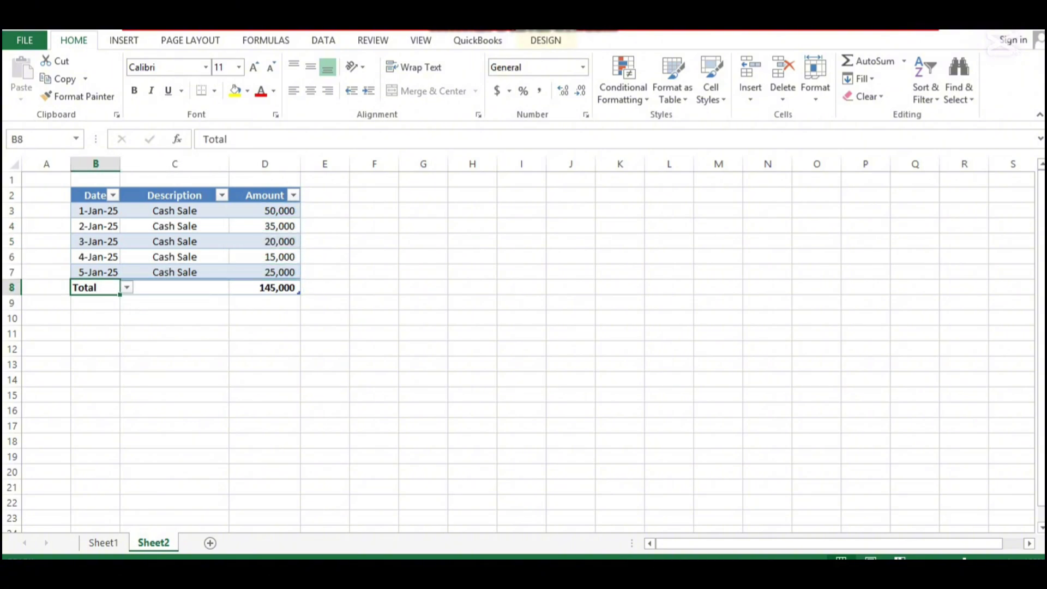
pyautogui.press('Right')
pyautogui.press('Right')
pyautogui.press('Up')
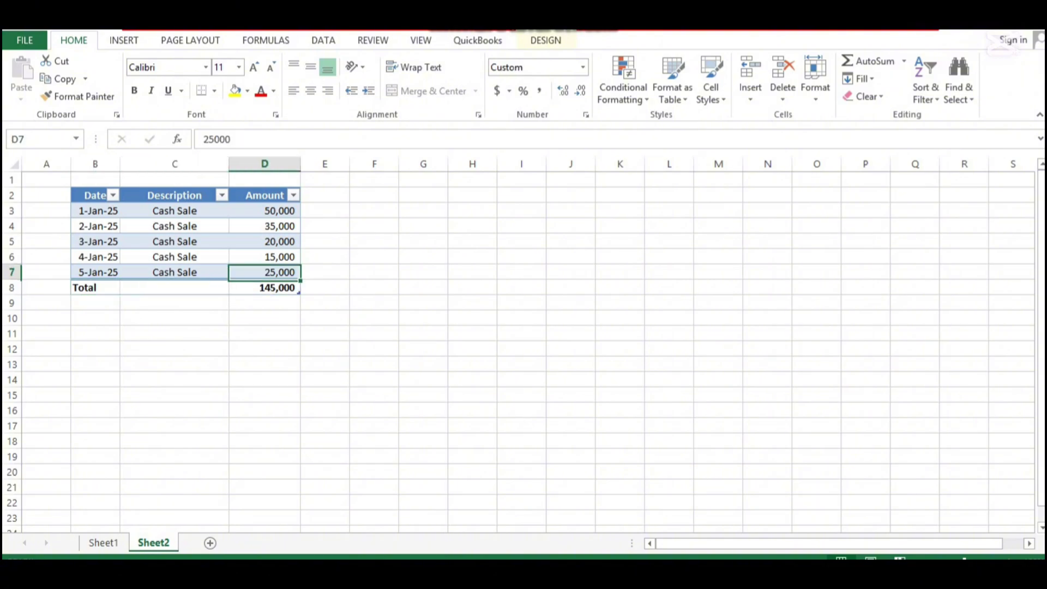
pyautogui.press('Down')
pyautogui.press('Left')
pyautogui.press('Left')
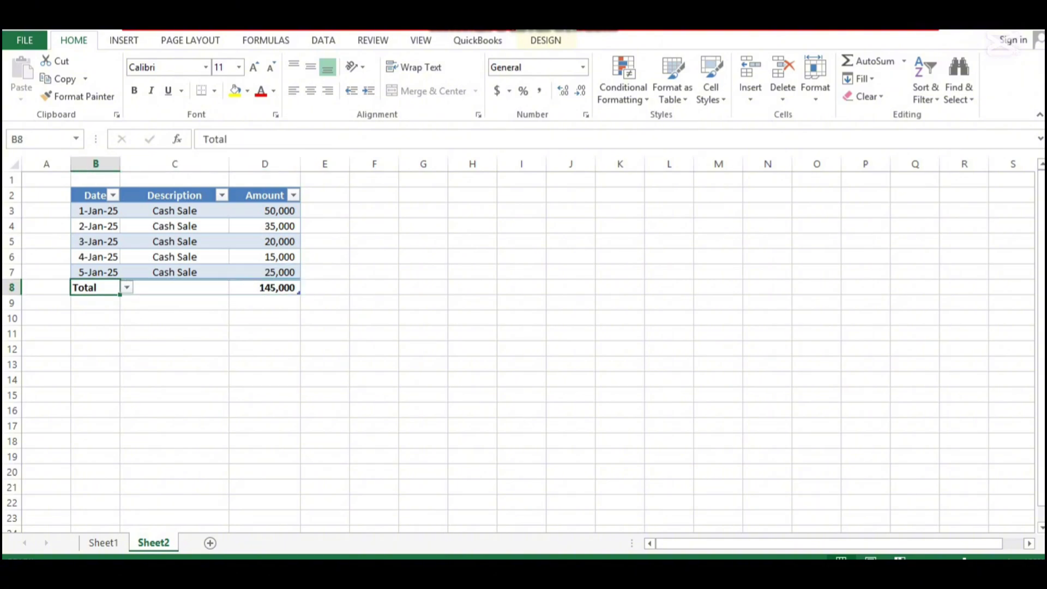
# - Insert a blank table row directly above the Total row, at row 8
pyautogui.press('Down')
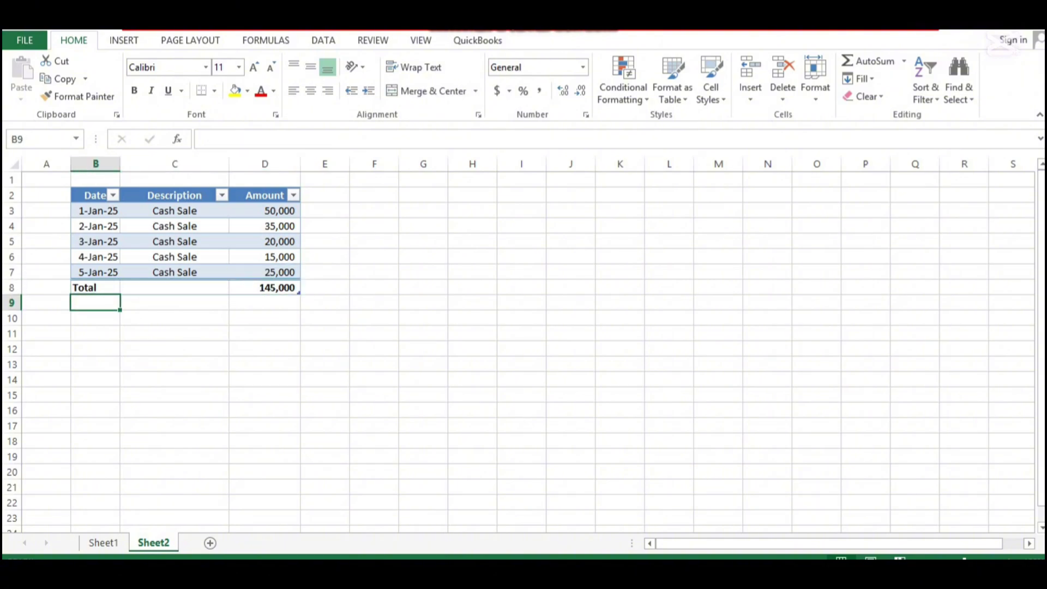
pyautogui.press('Up')
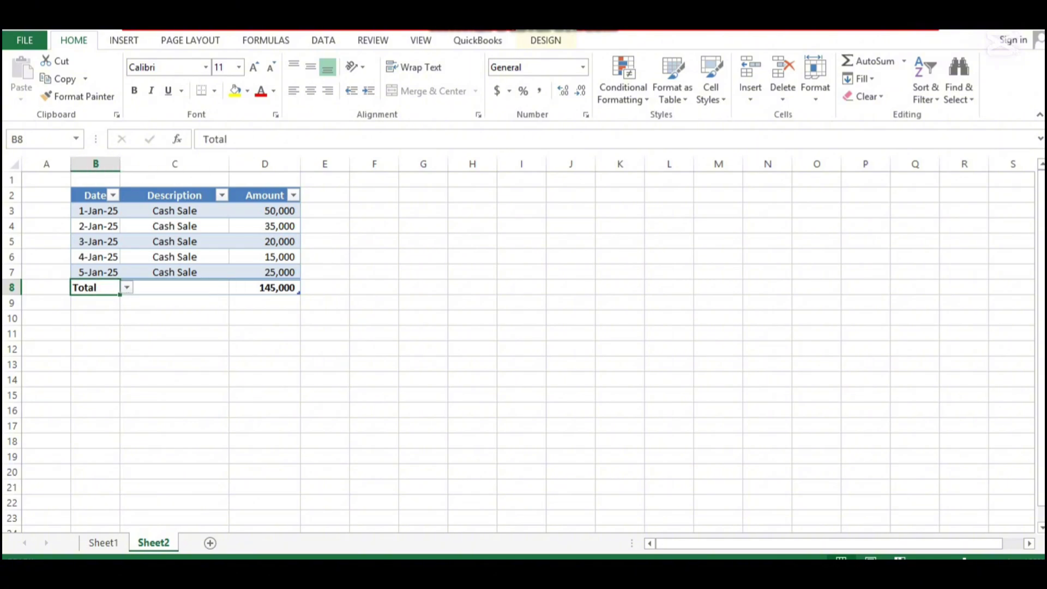
pyautogui.hotkey('ctrl', '+')
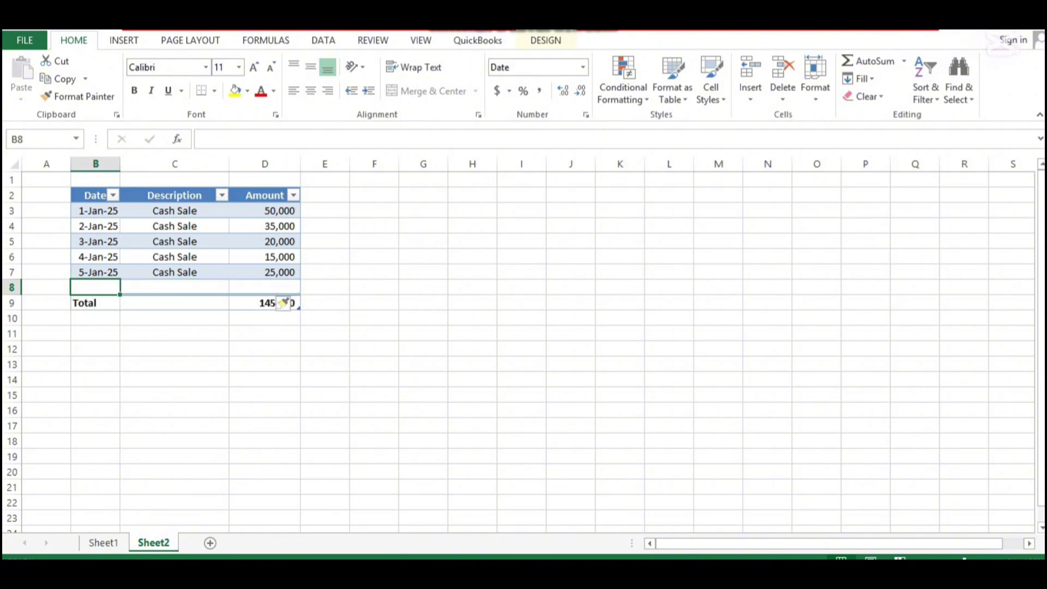
# - Fill the date from B7 down into B8 and change it to 1/6/2025
pyautogui.press('Down')
pyautogui.press('Right')
pyautogui.press('Left')
pyautogui.press('Up')
pyautogui.hotkey('ctrl', 'd')
pyautogui.press('F2')
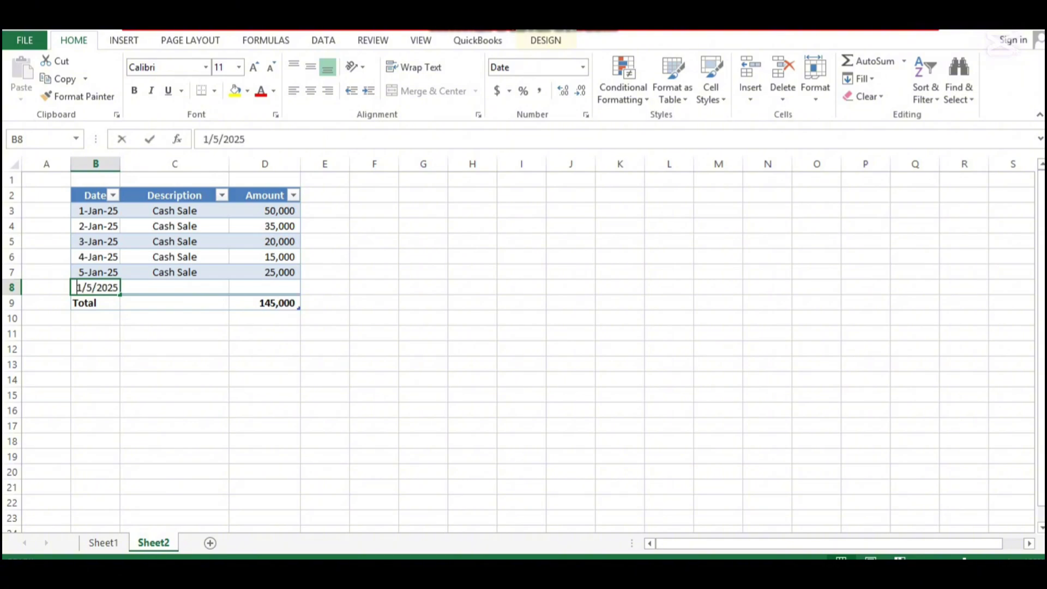
pyautogui.press('Left')
pyautogui.press('Left')
pyautogui.press('Left')
pyautogui.press('Left')
pyautogui.press('Left')
pyautogui.press('BackSpace')
pyautogui.write('6')
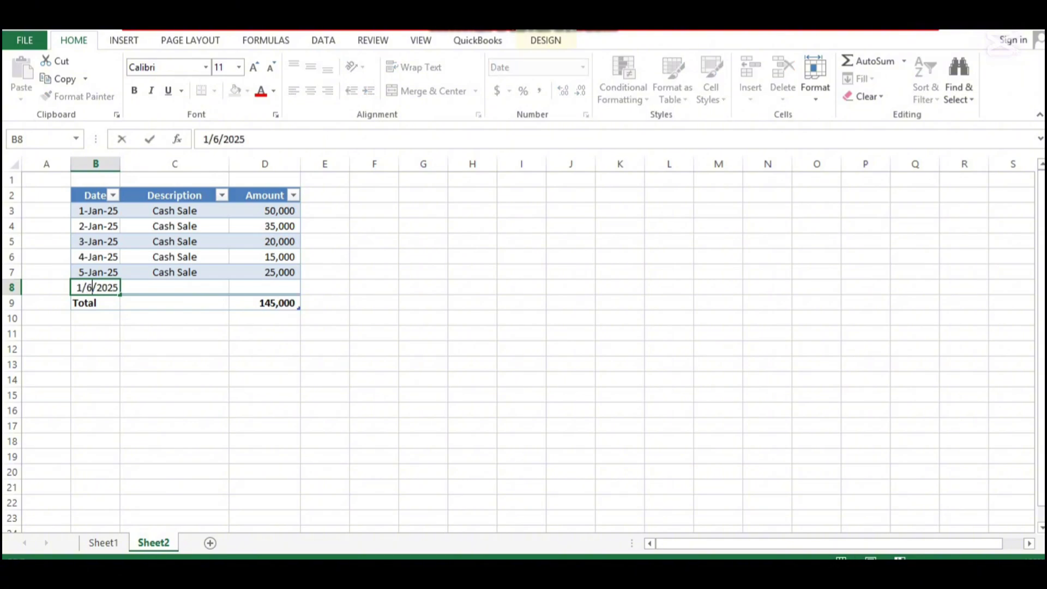
pyautogui.press('Tab')
# - Fill the "Cash Sale" description down into C8 and enter 10000 as the amount in D8
pyautogui.hotkey('ctrl', 'd')
pyautogui.press('Tab')
pyautogui.press('Down')
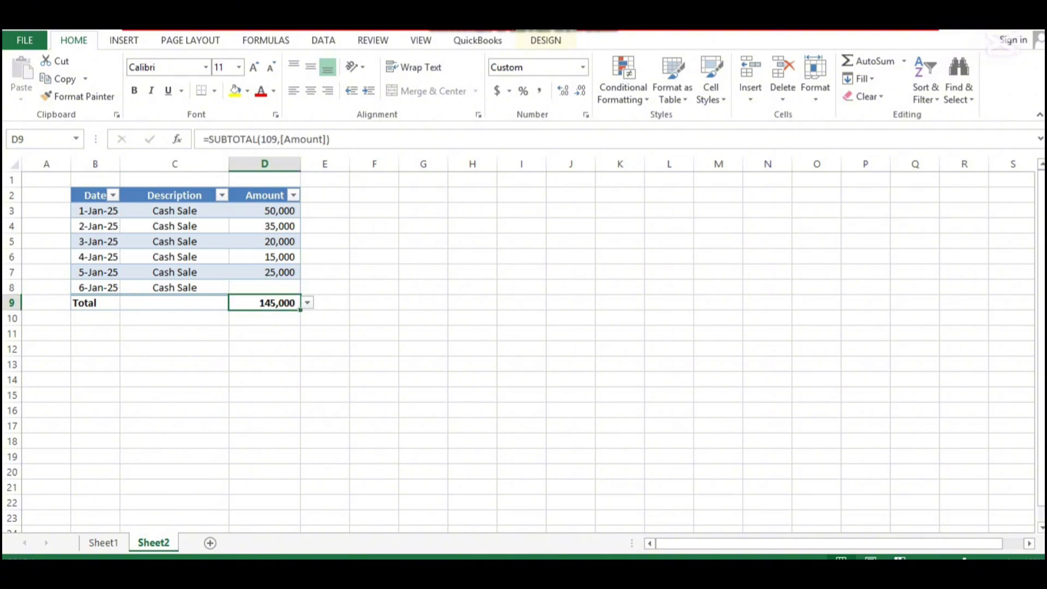
pyautogui.press('Up')
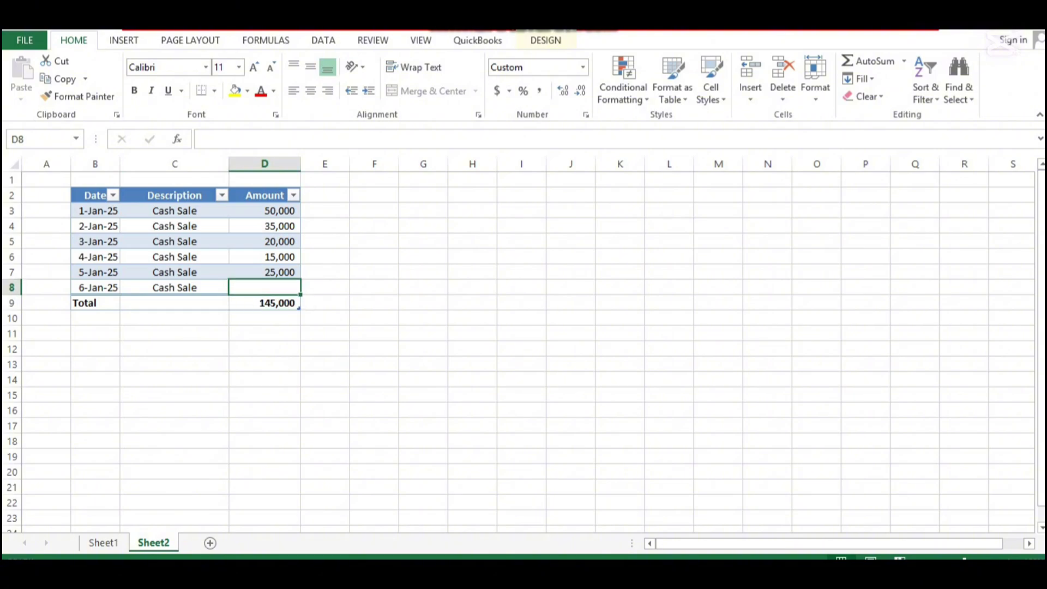
pyautogui.write('10000')
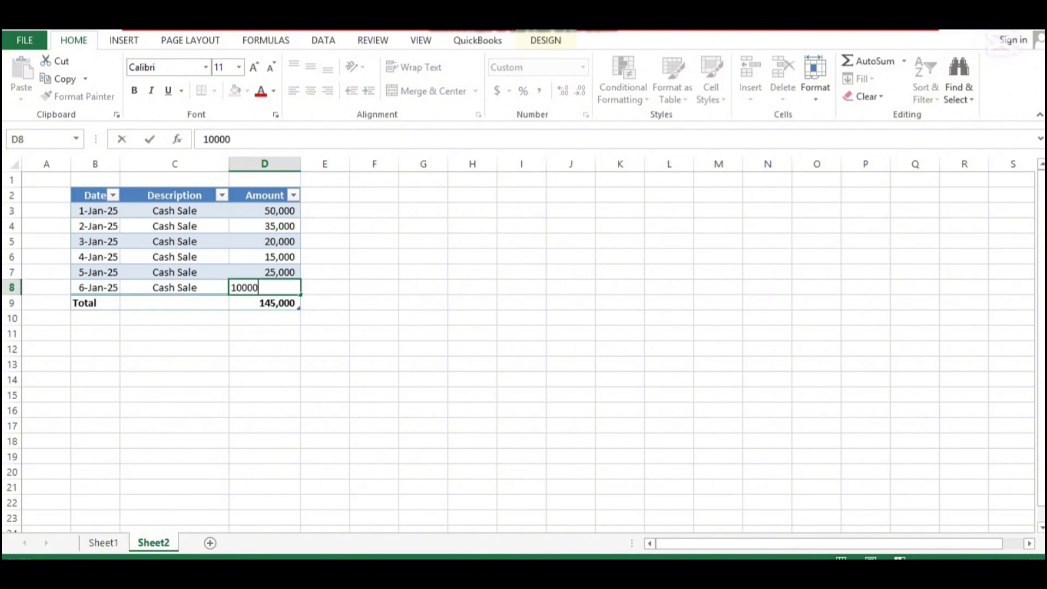
pyautogui.press('Return')
# - Insert a blank table row directly above the Total row, at row 9
pyautogui.press('Down')
pyautogui.press('Left')
pyautogui.press('Left')
pyautogui.press('Left')
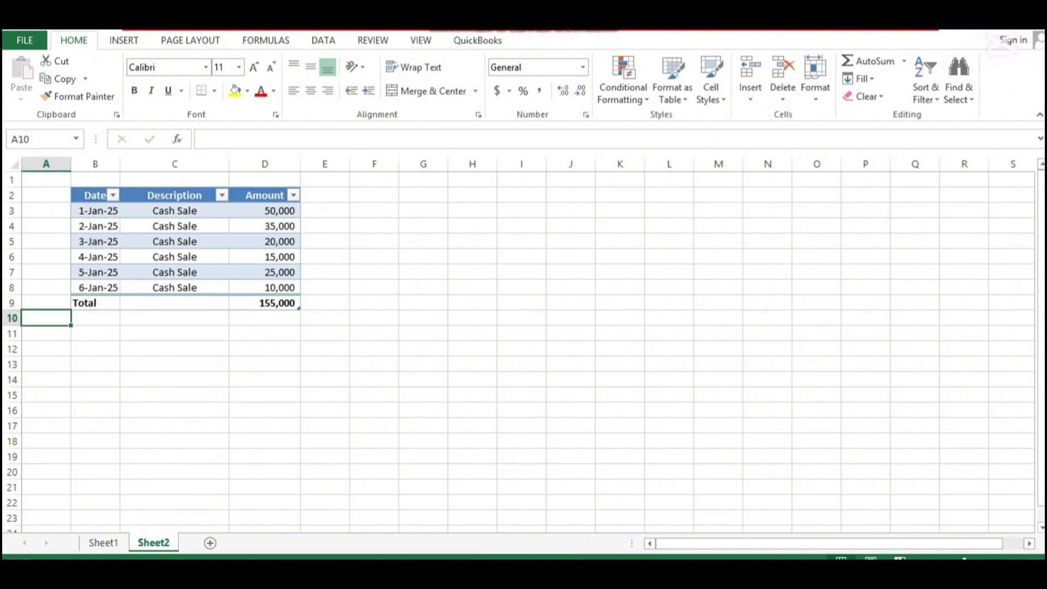
pyautogui.press('Up')
pyautogui.press('Right')
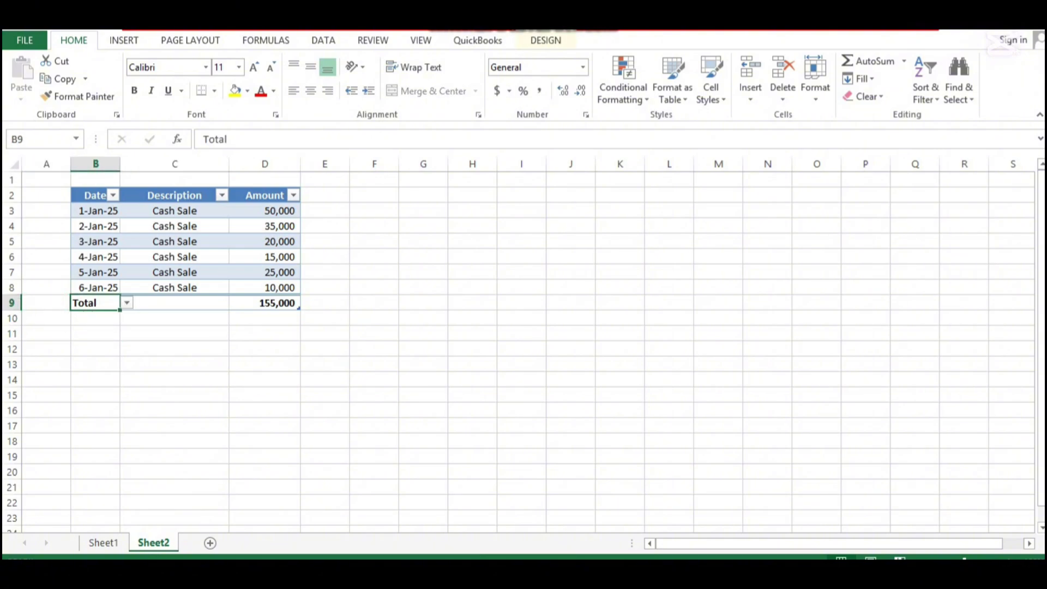
pyautogui.hotkey('ctrl', '+')
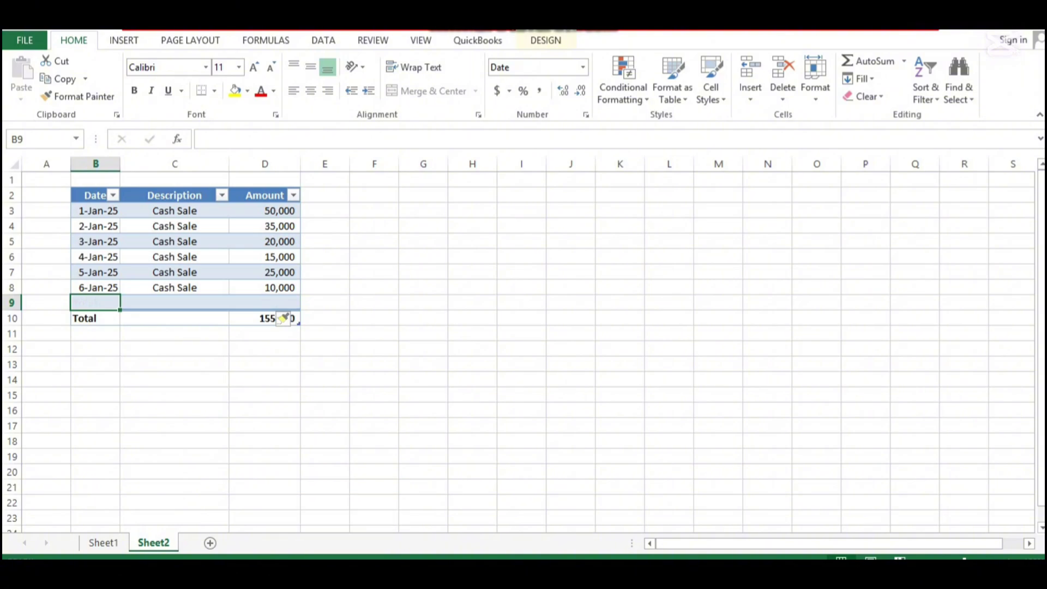
# - Examine column B from the table down to the empty rows far below it and back, checking whether the header row stays in view
pyautogui.click(96, 317)
pyautogui.click(96, 302)
pyautogui.click(95, 288)
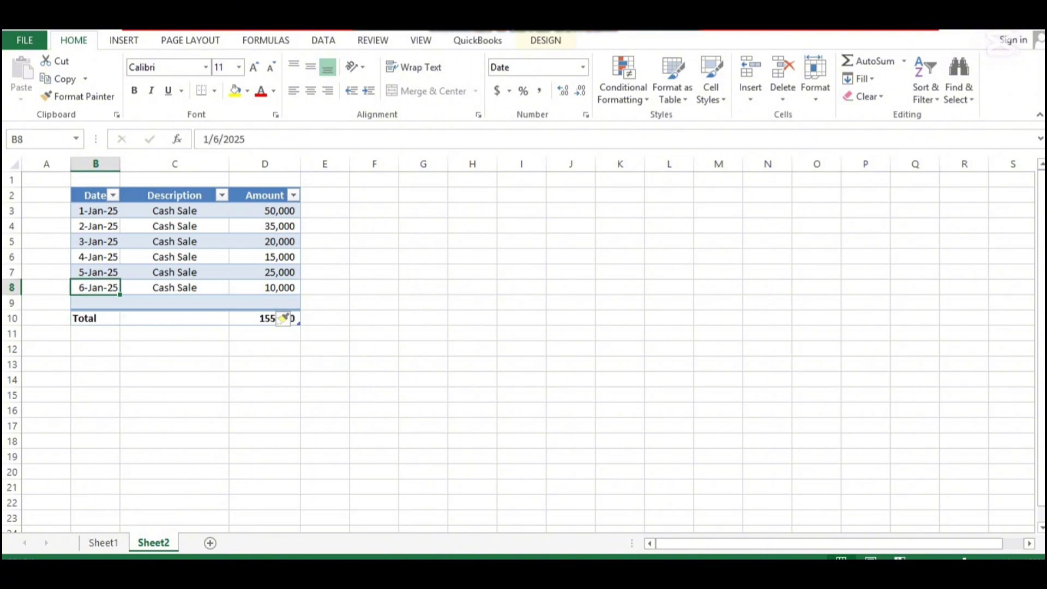
pyautogui.click(95, 302)
pyautogui.click(96, 318)
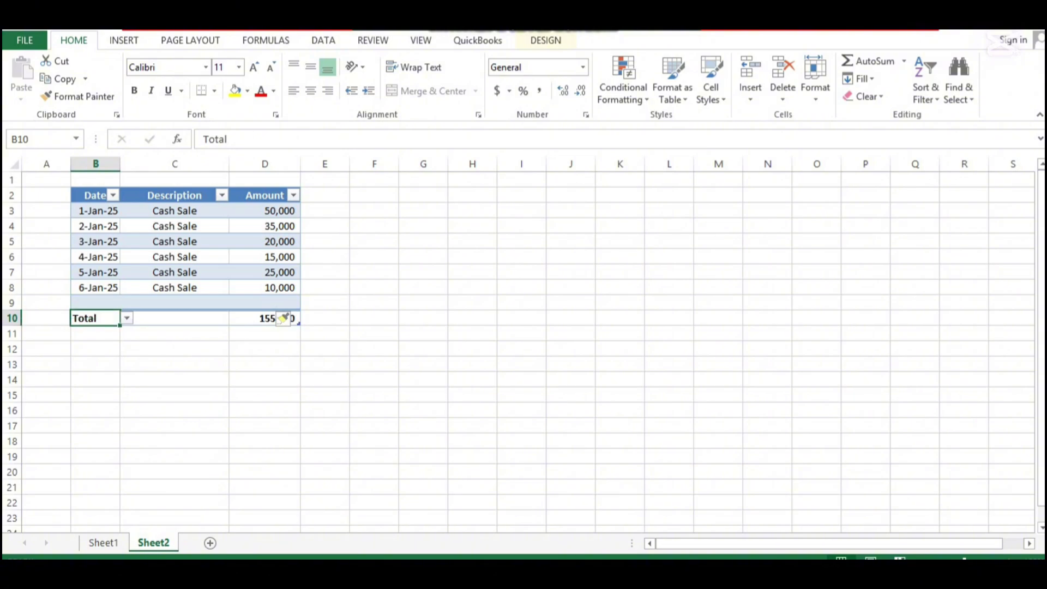
pyautogui.click(96, 387)
pyautogui.press('Down')
pyautogui.press('Down')
pyautogui.press('Down')
pyautogui.press('Down')
pyautogui.press('Down')
pyautogui.press('Down')
pyautogui.press('Down')
pyautogui.press('Down')
pyautogui.press('Down')
pyautogui.press('Down')
pyautogui.press('Down')
pyautogui.press('Down')
pyautogui.press('Down')
pyautogui.press('Down')
pyautogui.press('Down')
pyautogui.press('Down')
pyautogui.press('Down')
pyautogui.press('Down')
pyautogui.press('Down')
pyautogui.press('Down')
pyautogui.press('Up')
pyautogui.press('Up')
pyautogui.press('Up')
pyautogui.press('Up')
pyautogui.press('Up')
pyautogui.press('Up')
pyautogui.press('Up')
pyautogui.press('Up')
pyautogui.press('Up')
pyautogui.press('Up')
pyautogui.press('Up')
pyautogui.press('Up')
pyautogui.press('Up')
pyautogui.press('Up')
pyautogui.press('Up')
pyautogui.press('Up')
pyautogui.press('Up')
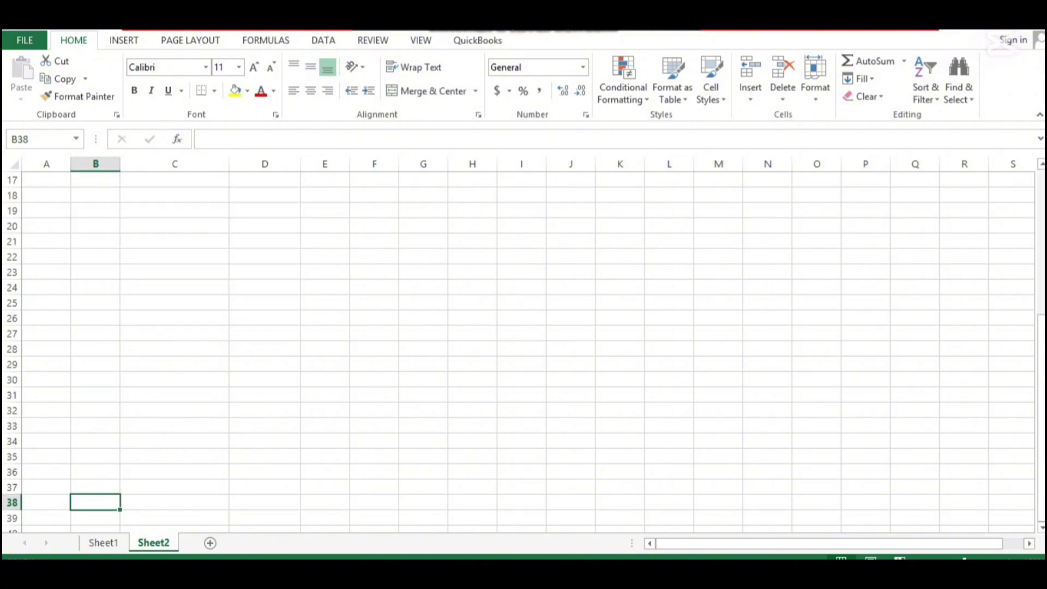
pyautogui.press('Up')
pyautogui.press('Up')
pyautogui.press('Up')
pyautogui.press('Up')
pyautogui.press('Up')
pyautogui.press('Up')
pyautogui.press('Up')
pyautogui.press('Up')
pyautogui.press('Up')
pyautogui.press('Up')
pyautogui.press('Up')
pyautogui.press('Up')
pyautogui.press('Up')
pyautogui.press('Up')
pyautogui.press('Up')
pyautogui.press('Up')
pyautogui.press('Up')
pyautogui.press('Up')
pyautogui.press('Up')
pyautogui.press('Up')
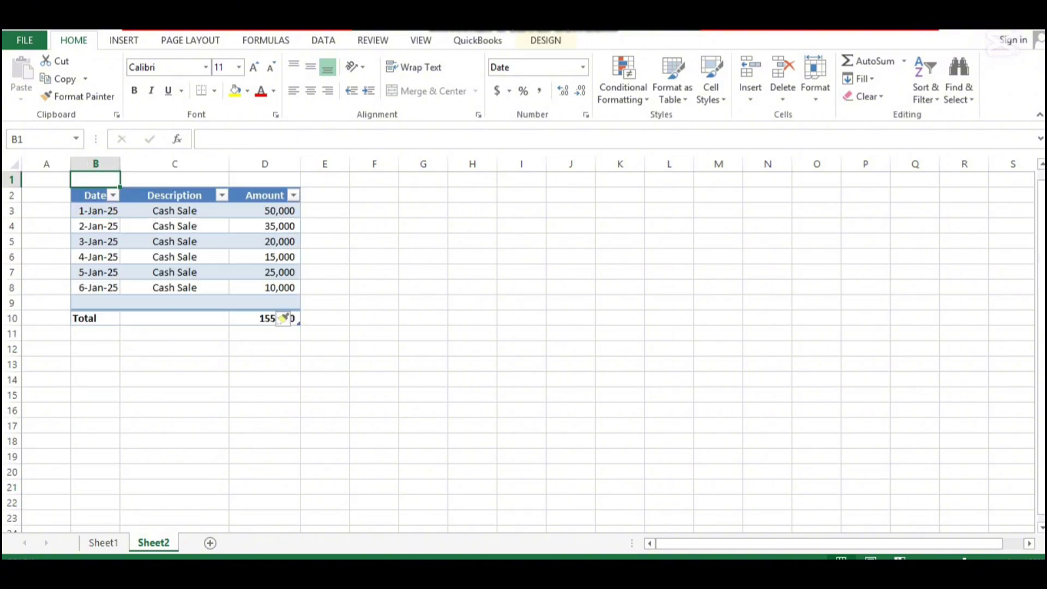
pyautogui.press('Down')
pyautogui.press('Down')
pyautogui.press('Down')
pyautogui.press('Down')
pyautogui.press('Down')
pyautogui.press('Down')
pyautogui.press('Down')
pyautogui.press('Down')
pyautogui.press('Down')
pyautogui.press('Down')
pyautogui.press('Down')
pyautogui.press('Down')
pyautogui.press('Down')
pyautogui.press('Down')
pyautogui.press('Down')
pyautogui.press('Down')
pyautogui.press('Down')
pyautogui.press('Down')
pyautogui.press('Down')
pyautogui.press('Down')
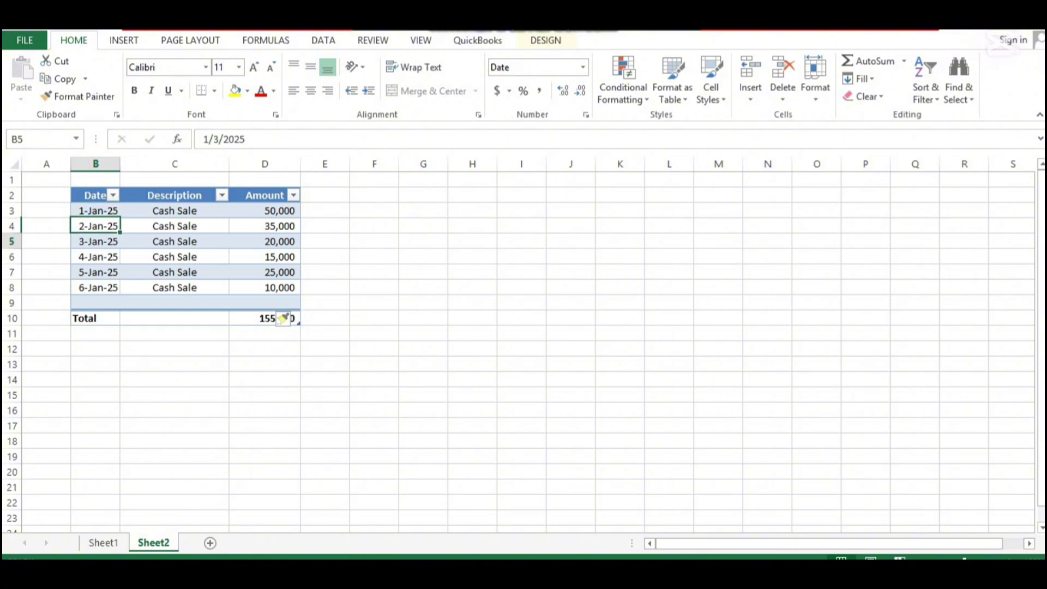
pyautogui.press('Up')
pyautogui.press('Up')
pyautogui.press('Up')
pyautogui.press('Up')
pyautogui.press('Up')
pyautogui.press('Up')
pyautogui.press('Up')
pyautogui.press('Up')
pyautogui.press('Up')
pyautogui.press('Up')
pyautogui.press('Up')
pyautogui.press('Up')
pyautogui.press('Up')
pyautogui.press('Up')
pyautogui.press('Up')
pyautogui.press('Up')
pyautogui.press('Up')
pyautogui.press('Up')
pyautogui.press('Up')
pyautogui.press('Up')
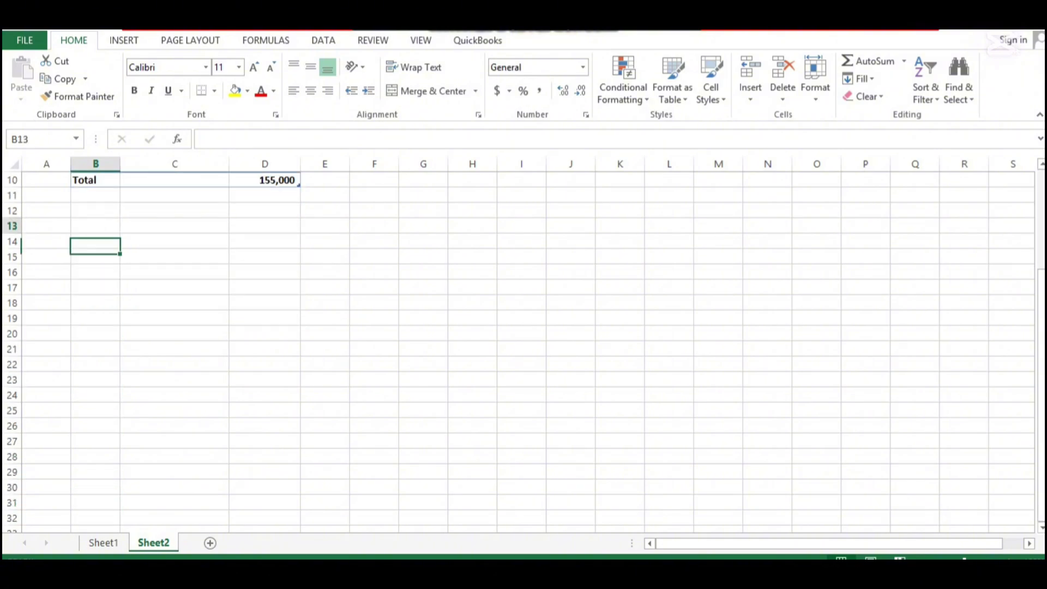
# - Freeze the panes at cell B3, locking the rows down to the table header and column A
pyautogui.press('Down')
pyautogui.press('Down')
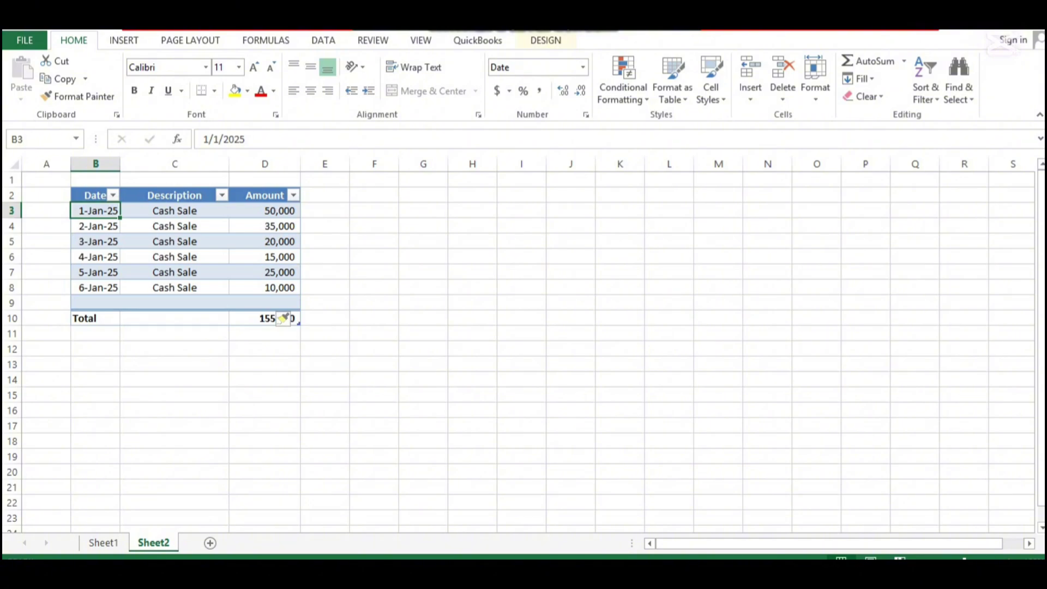
pyautogui.press('Up')
pyautogui.press('Down')
pyautogui.hotkey('alt', 'w')
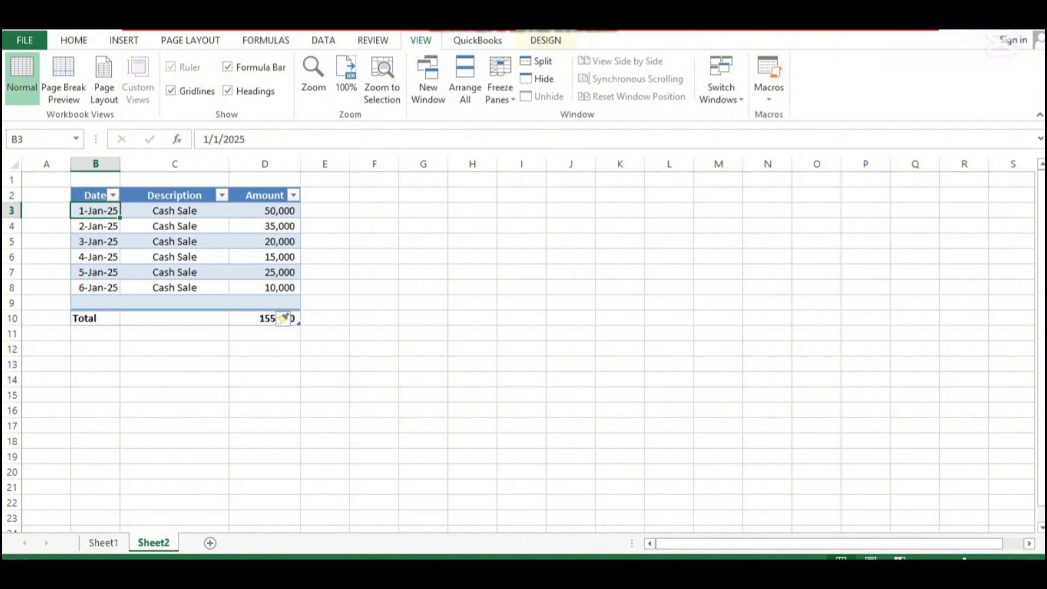
pyautogui.press('f')
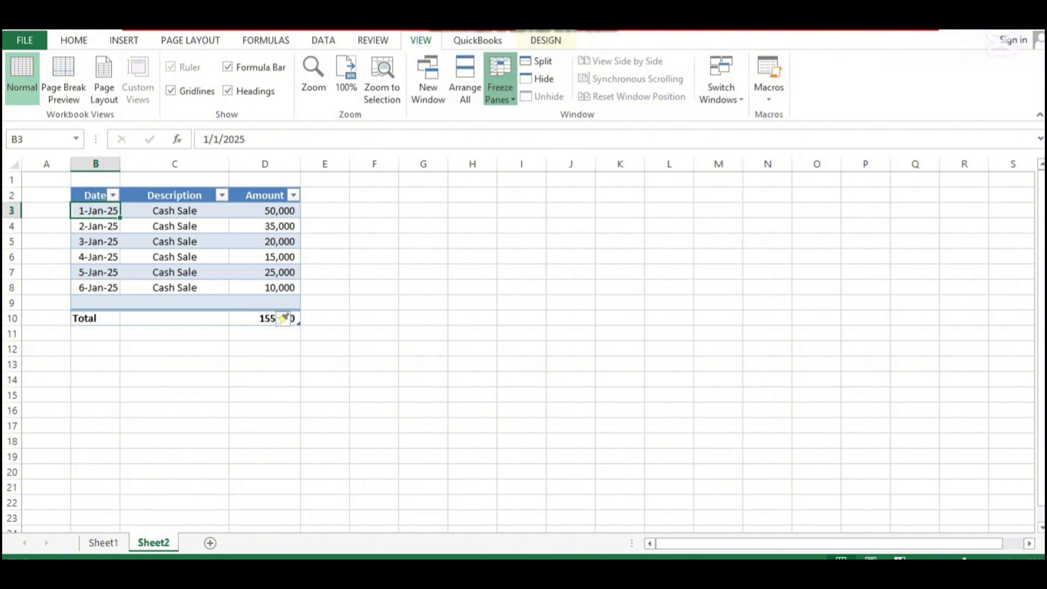
pyautogui.press('Down')
pyautogui.press('Return')
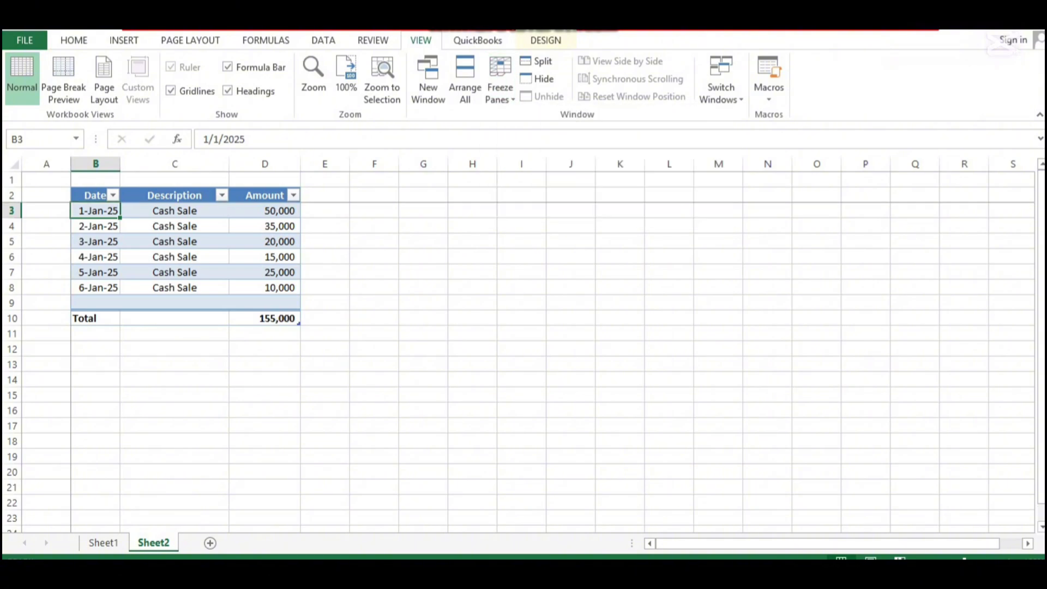
# - Examine column B from the table down to the empty rows around row 30 and back, checking that the frozen header row stays in view
pyautogui.press('Down')
pyautogui.press('Down')
pyautogui.press('Down')
pyautogui.press('Down')
pyautogui.press('Down')
pyautogui.press('Down')
pyautogui.press('Down')
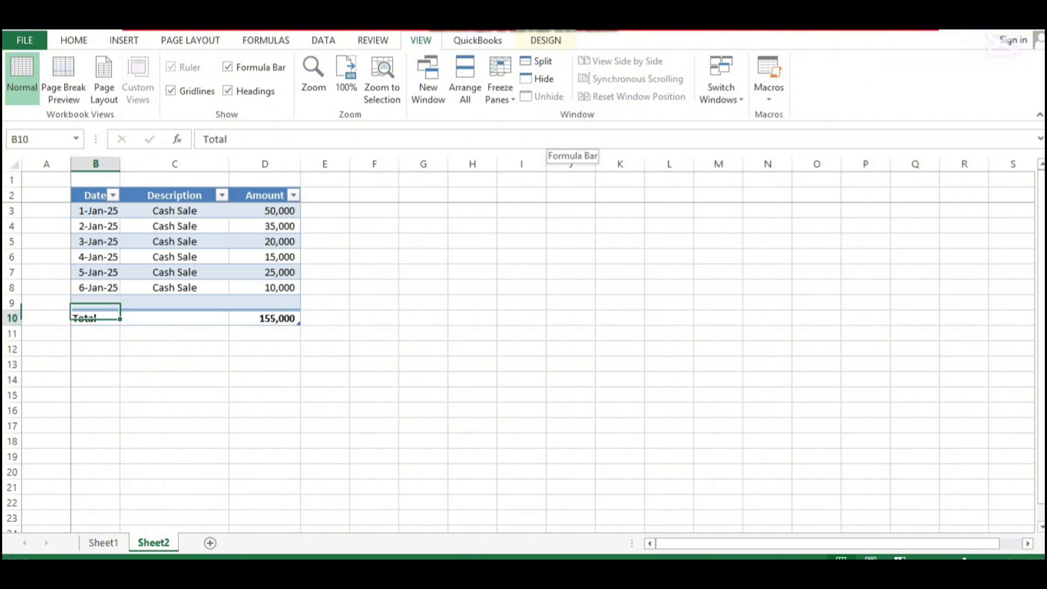
pyautogui.press('Down')
pyautogui.press('Down')
pyautogui.press('Down')
pyautogui.press('Down')
pyautogui.press('Down')
pyautogui.press('Down')
pyautogui.press('Down')
pyautogui.press('Down')
pyautogui.press('Down')
pyautogui.press('Down')
pyautogui.press('Down')
pyautogui.press('Down')
pyautogui.press('Down')
pyautogui.press('Down')
pyautogui.press('Down')
pyautogui.press('Down')
pyautogui.press('Down')
pyautogui.press('Down')
pyautogui.press('Down')
pyautogui.press('Down')
pyautogui.press('Up')
pyautogui.press('Up')
pyautogui.press('Up')
pyautogui.press('Up')
pyautogui.press('Up')
pyautogui.press('Up')
pyautogui.press('Up')
pyautogui.press('Up')
pyautogui.press('Up')
pyautogui.press('Up')
pyautogui.press('Up')
pyautogui.press('Up')
pyautogui.press('Up')
pyautogui.press('Up')
pyautogui.press('Up')
pyautogui.press('Up')
pyautogui.press('Up')
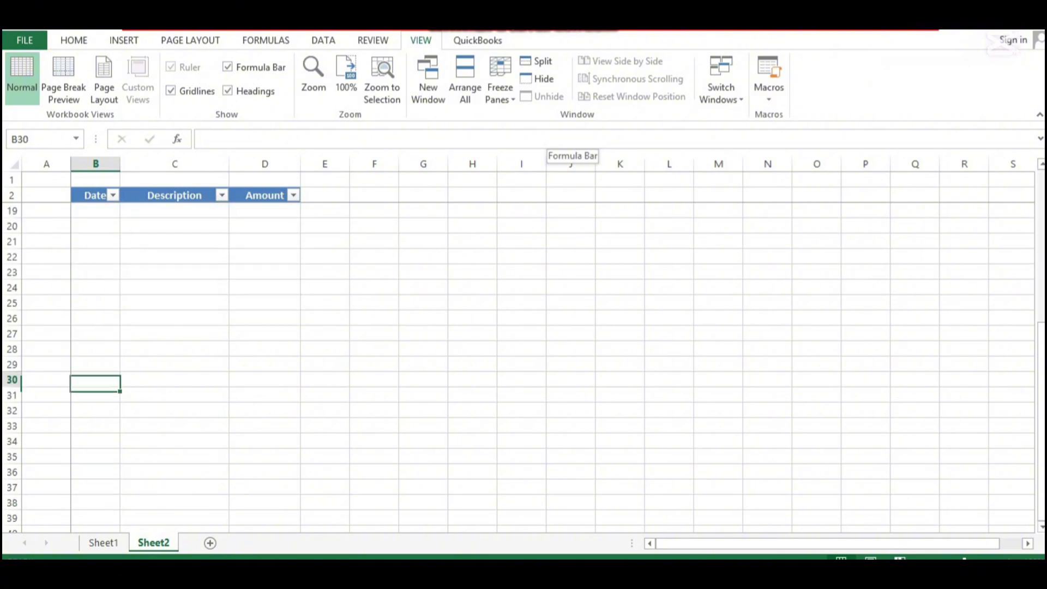
pyautogui.press('Up')
pyautogui.press('Up')
pyautogui.press('Up')
pyautogui.press('Up')
pyautogui.press('Up')
pyautogui.press('Up')
pyautogui.press('Up')
pyautogui.press('Up')
pyautogui.press('Up')
pyautogui.press('Up')
pyautogui.press('Up')
pyautogui.press('Up')
pyautogui.press('Up')
pyautogui.press('Up')
pyautogui.press('Up')
pyautogui.press('Up')
pyautogui.press('Up')
pyautogui.press('Up')
pyautogui.press('Up')
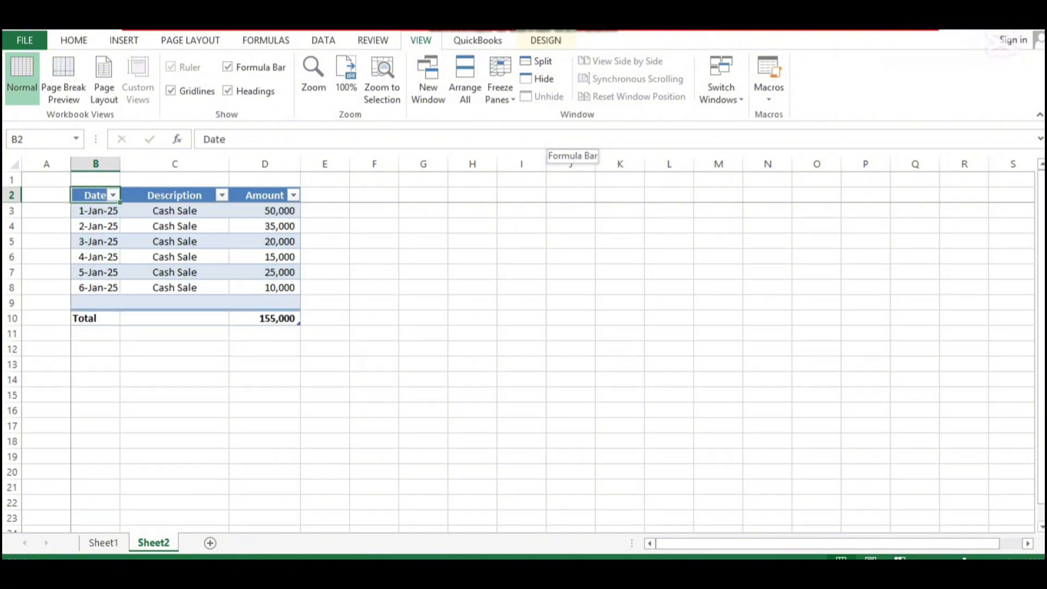
pyautogui.press('Down')
pyautogui.press('Up')
pyautogui.press('Down')
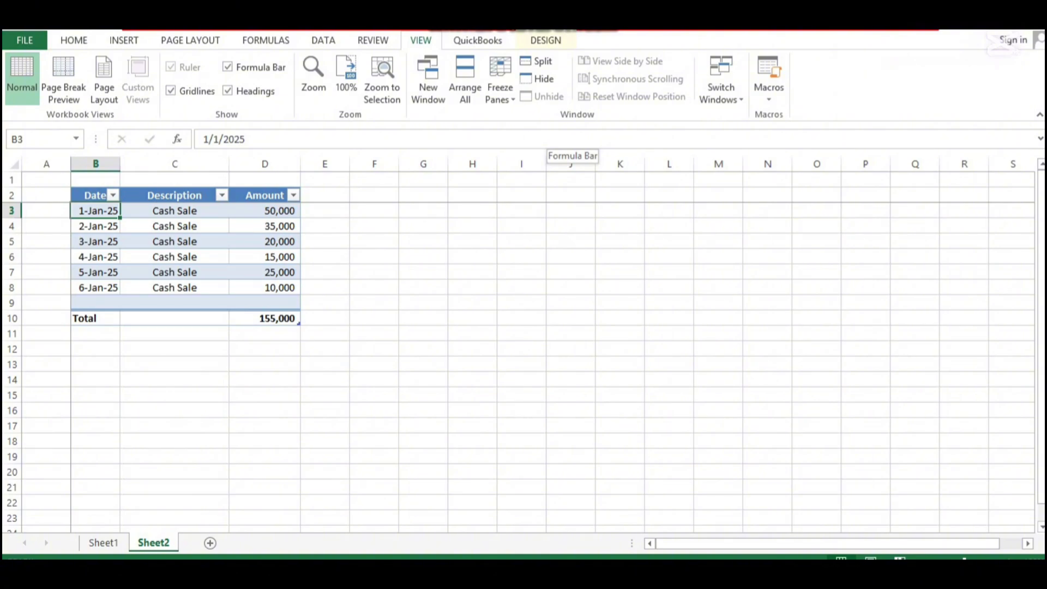
pyautogui.press('Right')
pyautogui.press('Right')
pyautogui.press('Right')
pyautogui.press('Right')
pyautogui.press('Down')
pyautogui.press('Left')
pyautogui.press('Left')
pyautogui.press('Left')
pyautogui.press('Left')
pyautogui.press('Left')
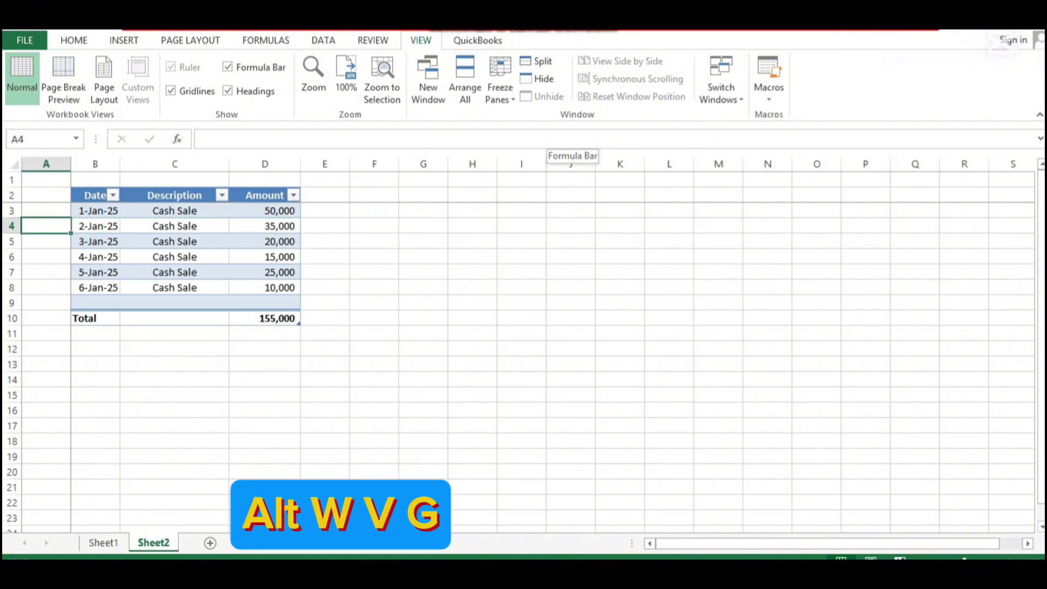
# - Hide the gridlines on Sheet2
pyautogui.hotkey('alt', 'w')
pyautogui.press('v')
pyautogui.press('g')
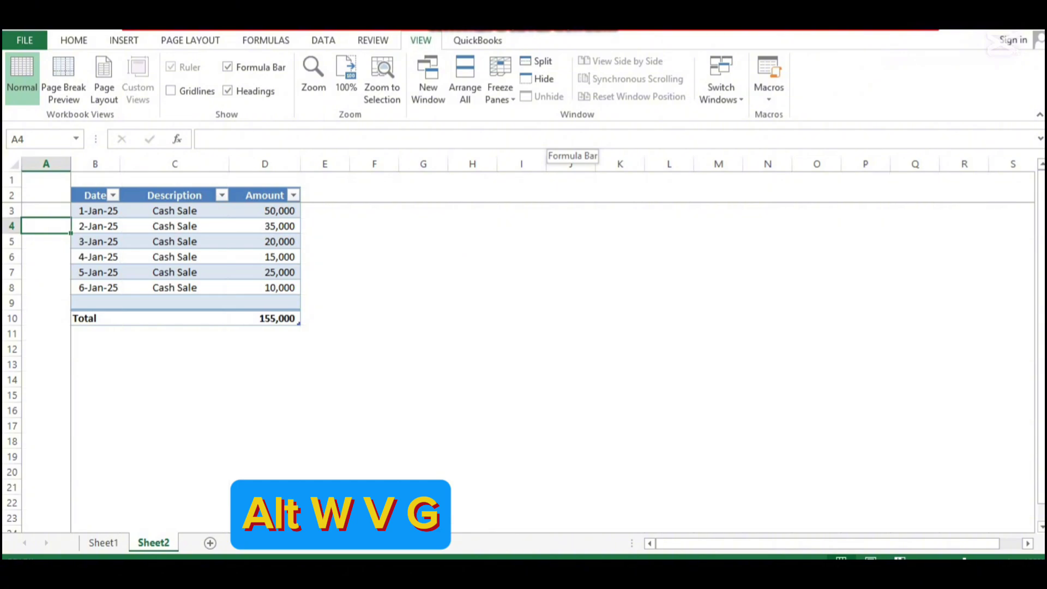
pyautogui.press('Down')
pyautogui.press('Down')
pyautogui.press('Down')
pyautogui.press('Down')
pyautogui.press('Down')
pyautogui.press('Down')
pyautogui.press('Down')
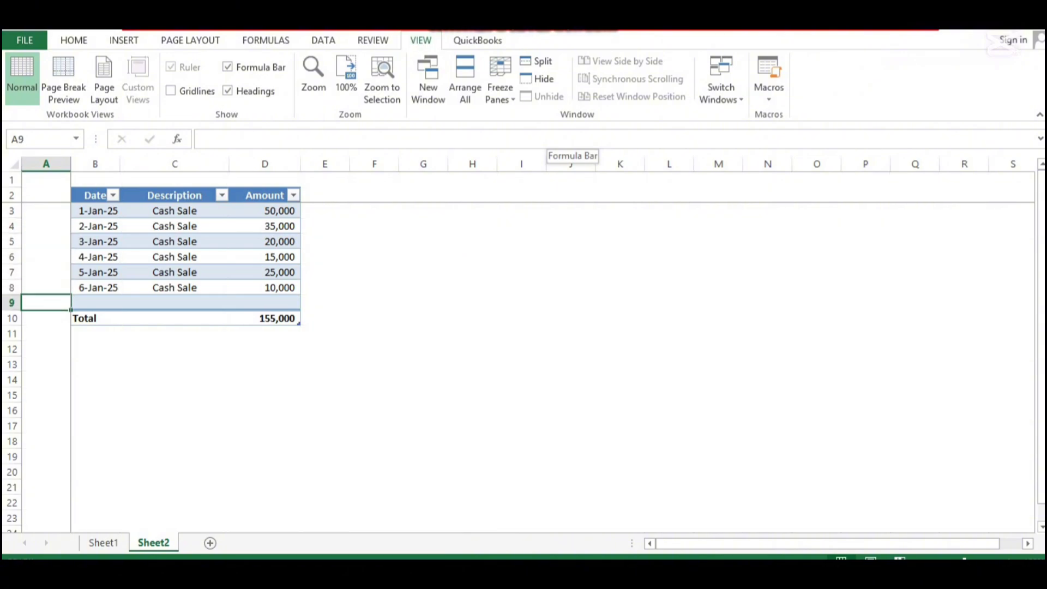
pyautogui.press('Right')
pyautogui.press('Right')
pyautogui.press('Right')
pyautogui.press('Right')
pyautogui.press('Right')
pyautogui.press('Up')
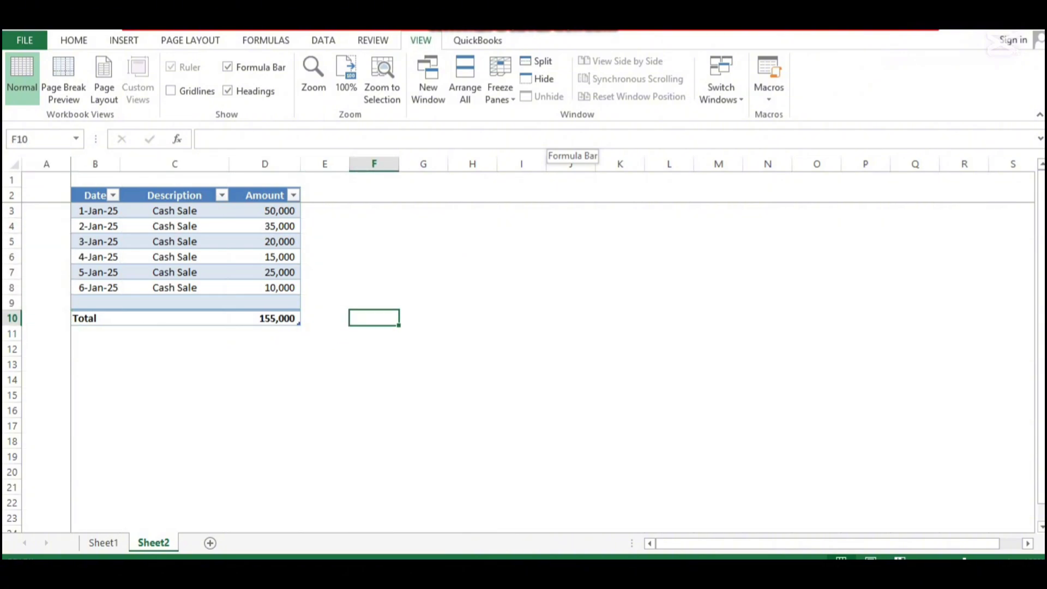
pyautogui.press('Left')
pyautogui.press('Up')
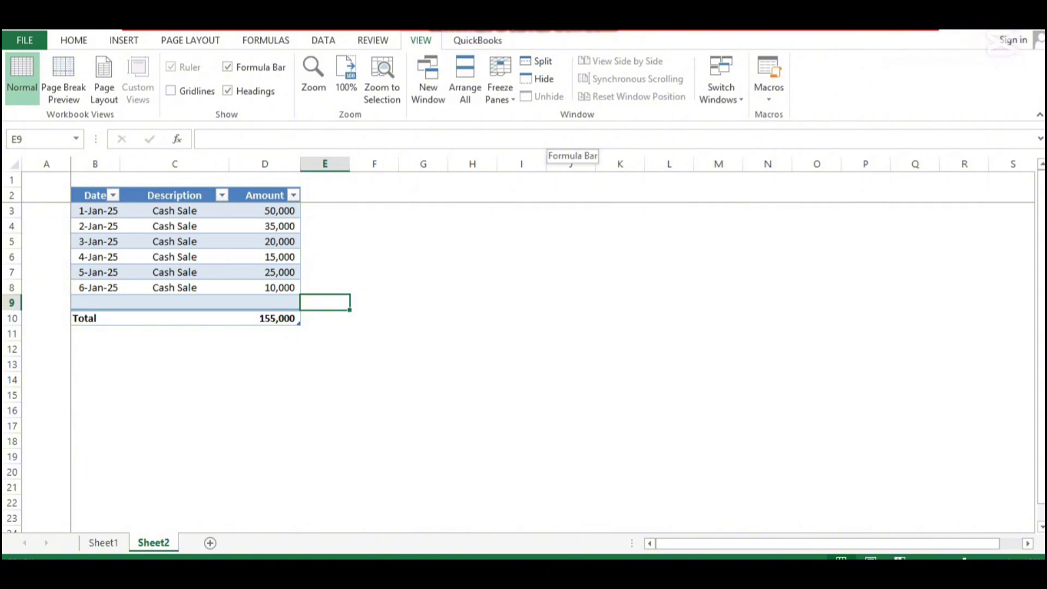
pyautogui.press('Up')
pyautogui.press('Up')
pyautogui.press('Up')
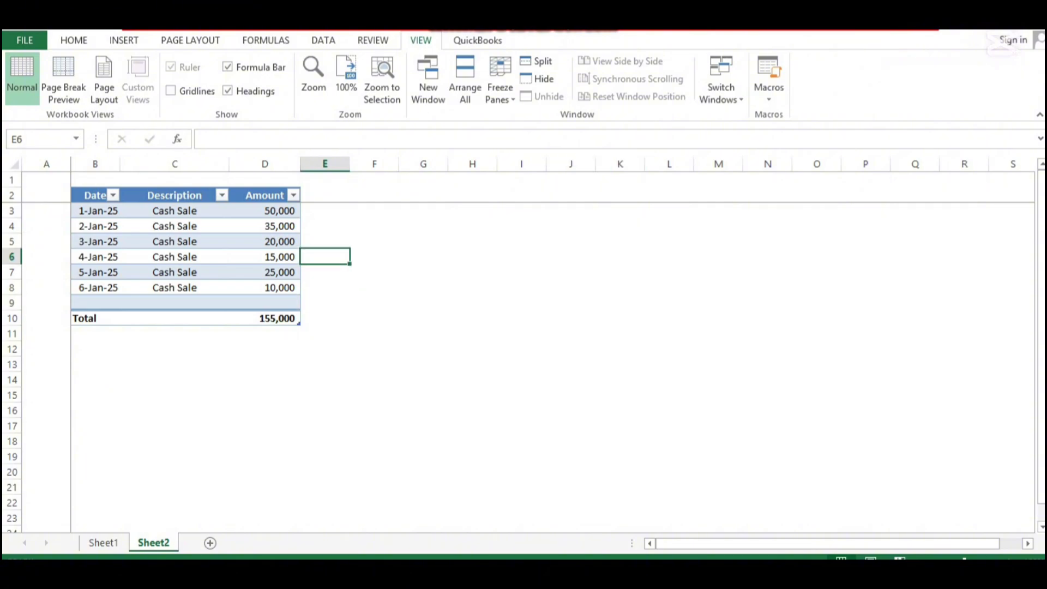
pyautogui.press('Down')
pyautogui.press('Down')
pyautogui.press('Down')
pyautogui.press('Down')
pyautogui.press('Down')
pyautogui.press('Left')
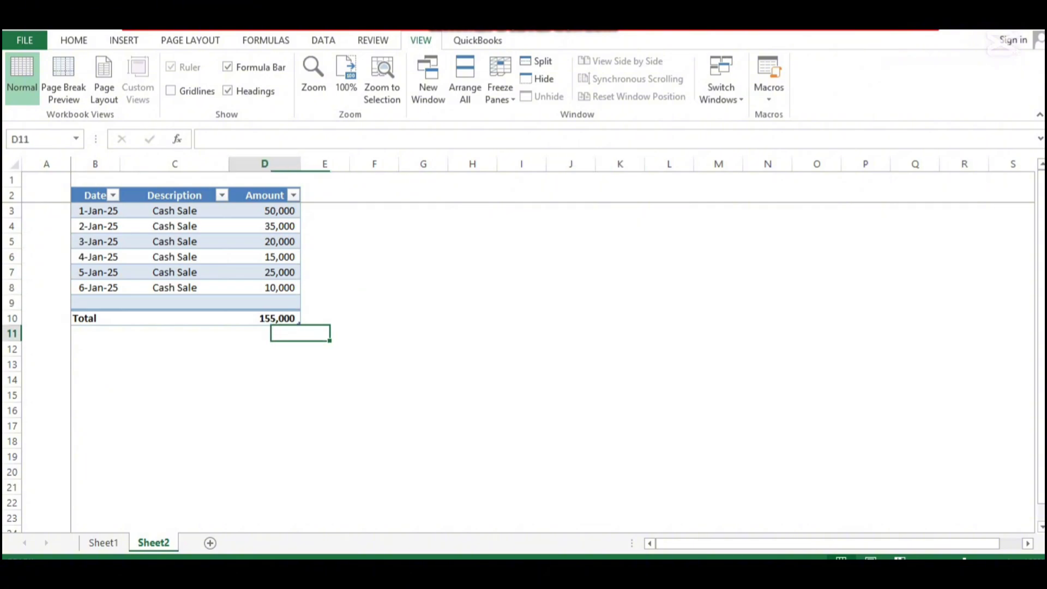
pyautogui.press('Left')
pyautogui.press('Left')
pyautogui.press('Left')
pyautogui.press('Up')
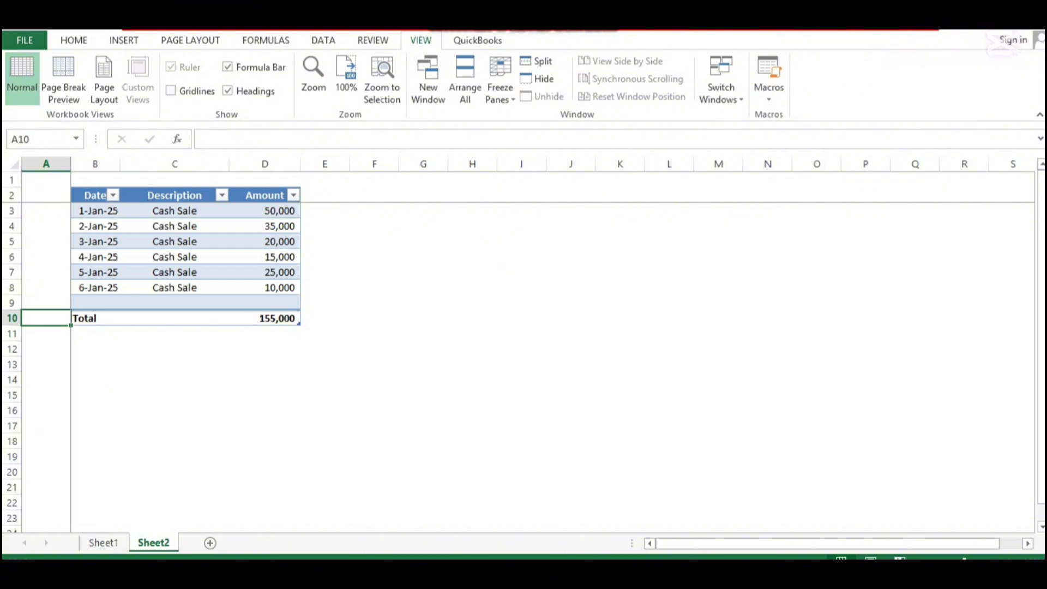